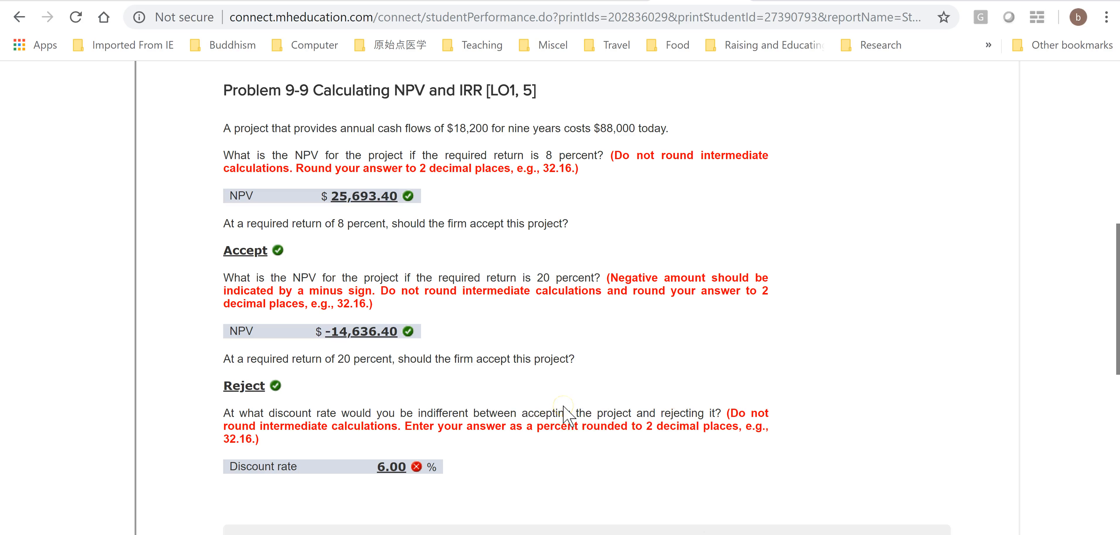
- Switch to the Book2 workbook in Excel and clear the existing numbers from cells A1:A10
{"action": "left_click", "coordinate": [516, 403]}
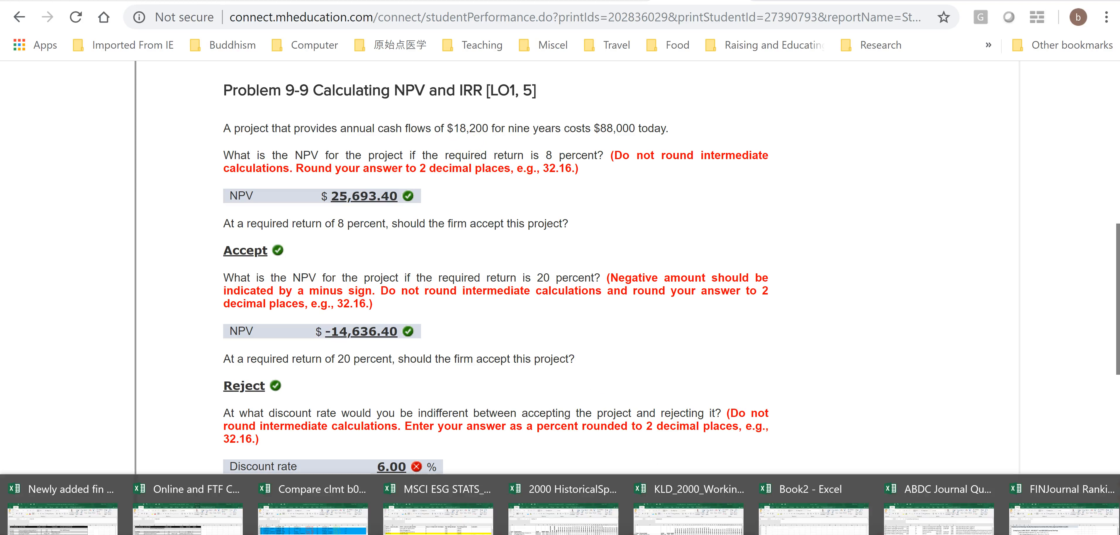
{"action": "left_click", "coordinate": [777, 504]}
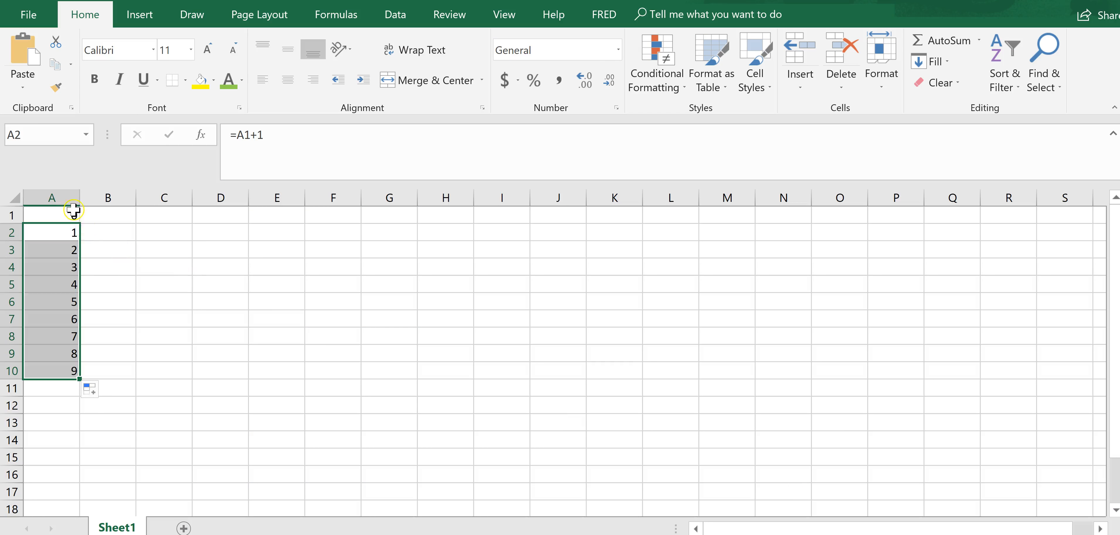
{"action": "left_click", "coordinate": [74, 214]}
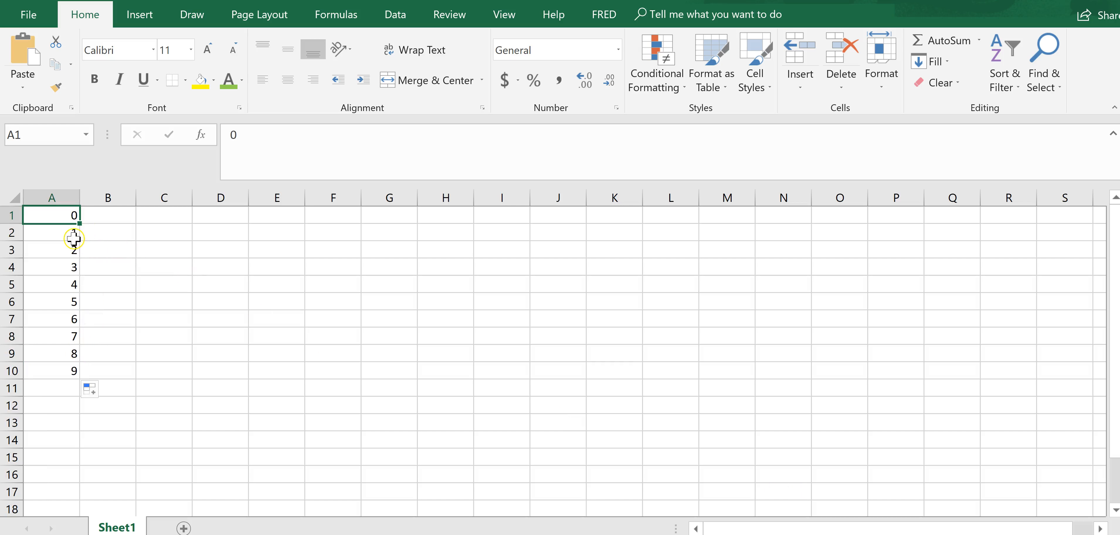
{"action": "left_click", "coordinate": [65, 369], "text": "shift"}
{"action": "key", "text": "Delete"}
- Enter 0 in cell A1 and the formula =A1+1 in cell A2 to start the year sequence
{"action": "left_click", "coordinate": [71, 211]}
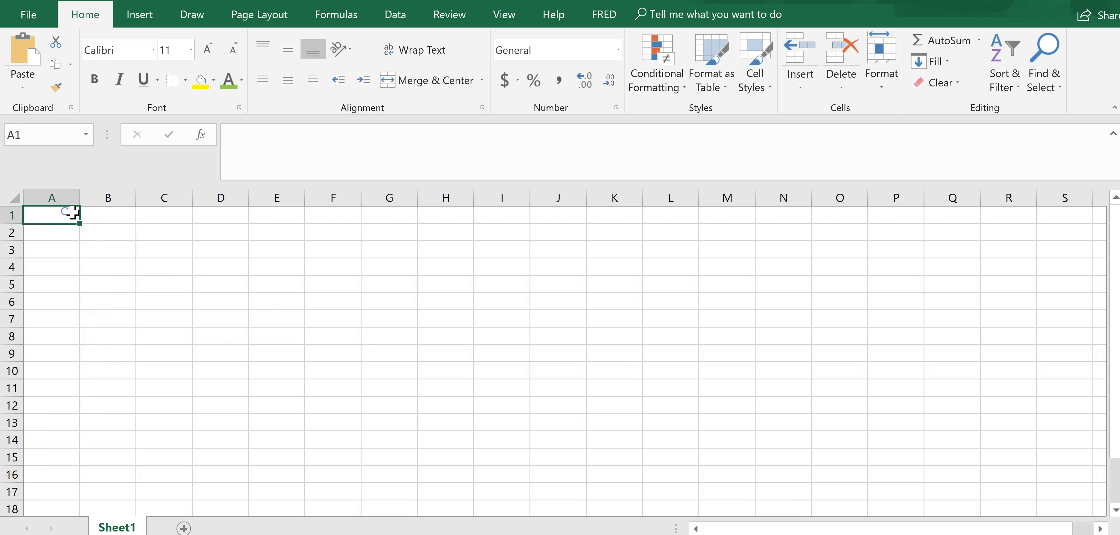
{"action": "type", "text": "0"}
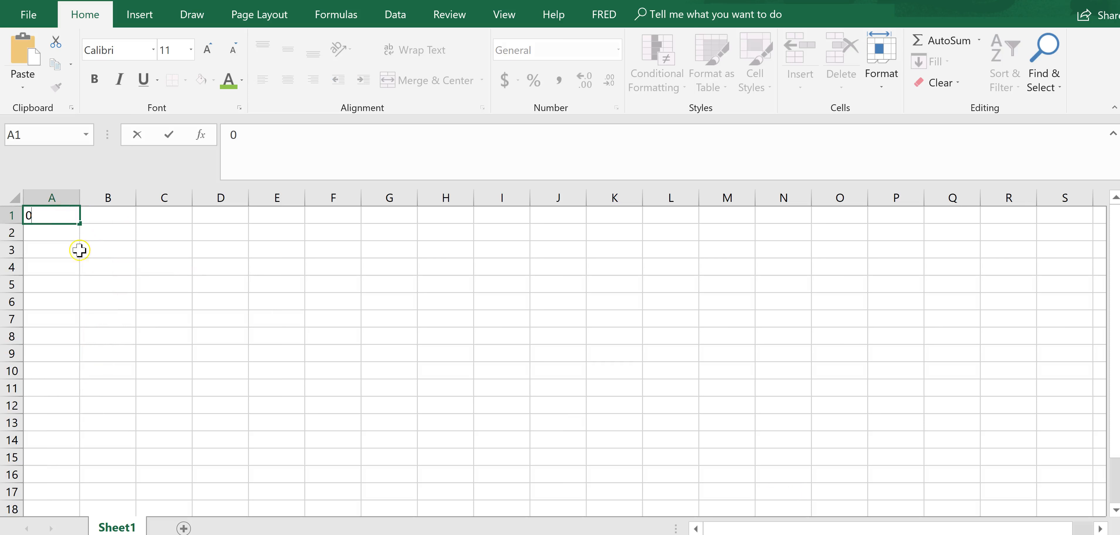
{"action": "left_click", "coordinate": [61, 235]}
{"action": "type", "text": "="}
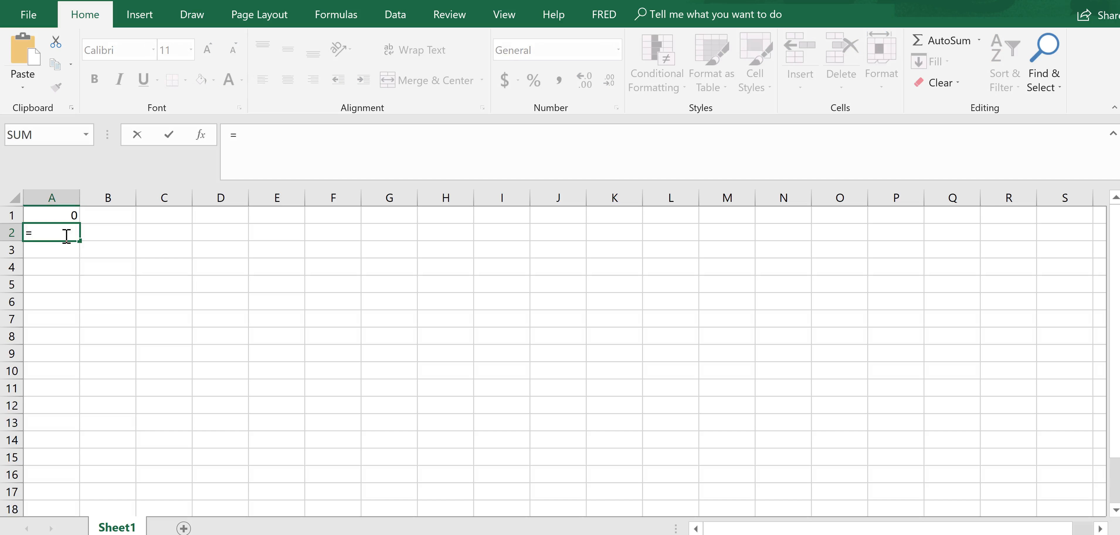
{"action": "left_click", "coordinate": [69, 217]}
{"action": "type", "text": "+1"}
{"action": "key", "text": "Return"}
- Fill the formula in A2 down through cell A10
{"action": "left_click", "coordinate": [71, 235]}
{"action": "left_click", "coordinate": [69, 244]}
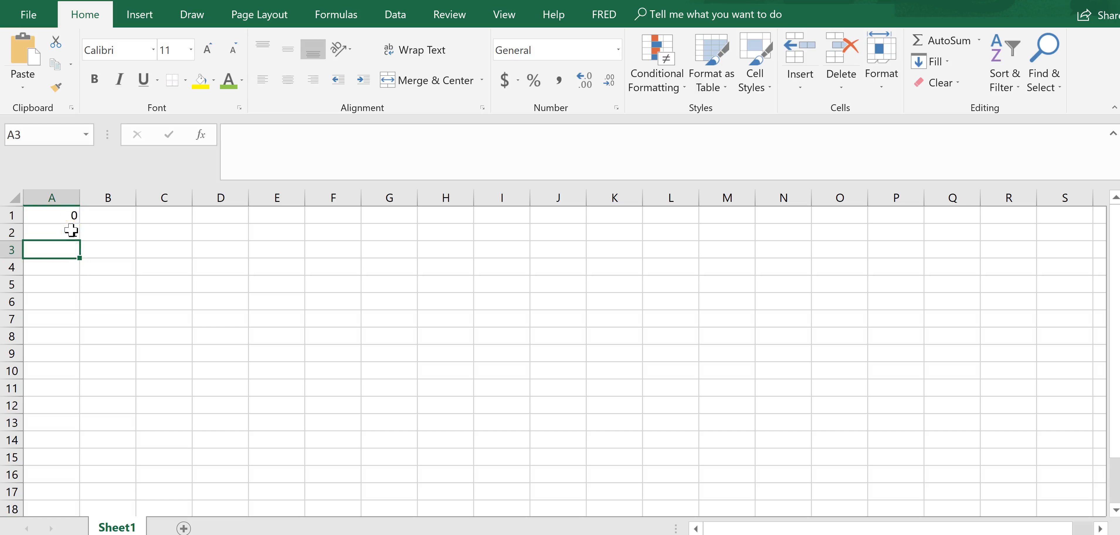
{"action": "left_click", "coordinate": [73, 232]}
{"action": "left_click_drag", "start_coordinate": [79, 241], "coordinate": [107, 373]}
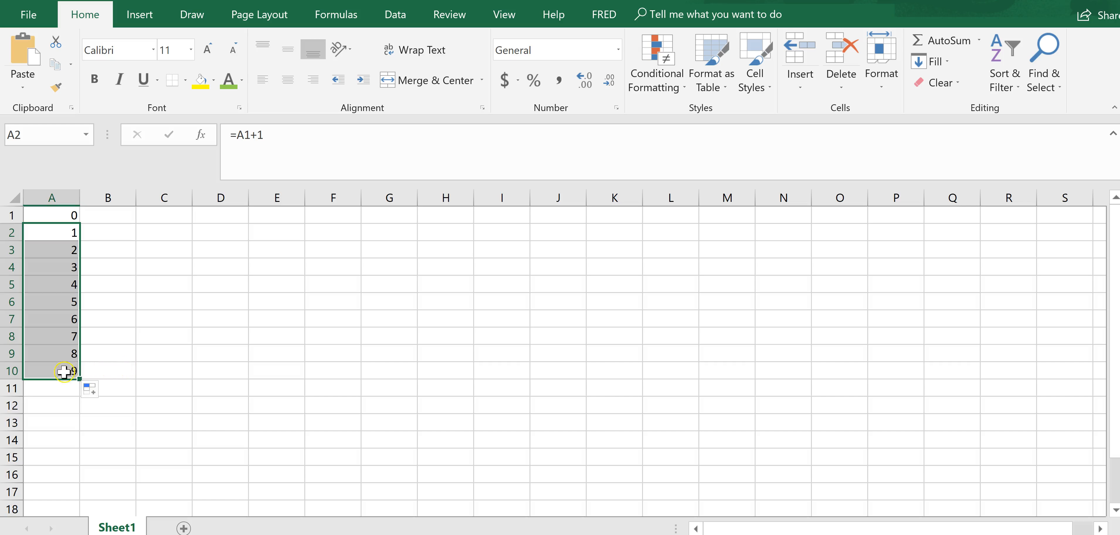
- Check the project's cost in the browser problem and enter it as -88000 in cell B1 of the Excel sheet
{"action": "left_click", "coordinate": [112, 217]}
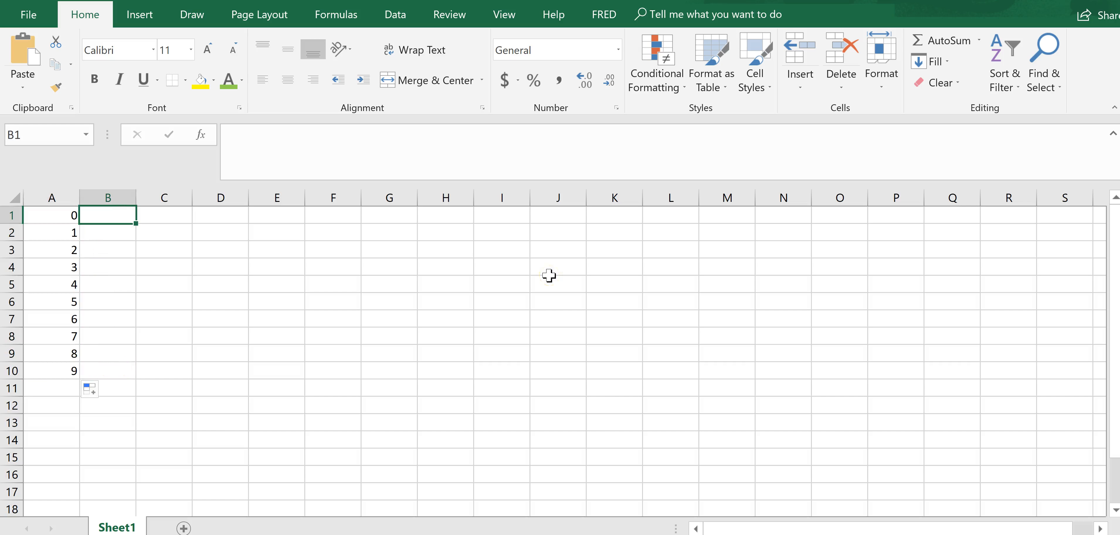
{"action": "key", "text": "alt+Tab"}
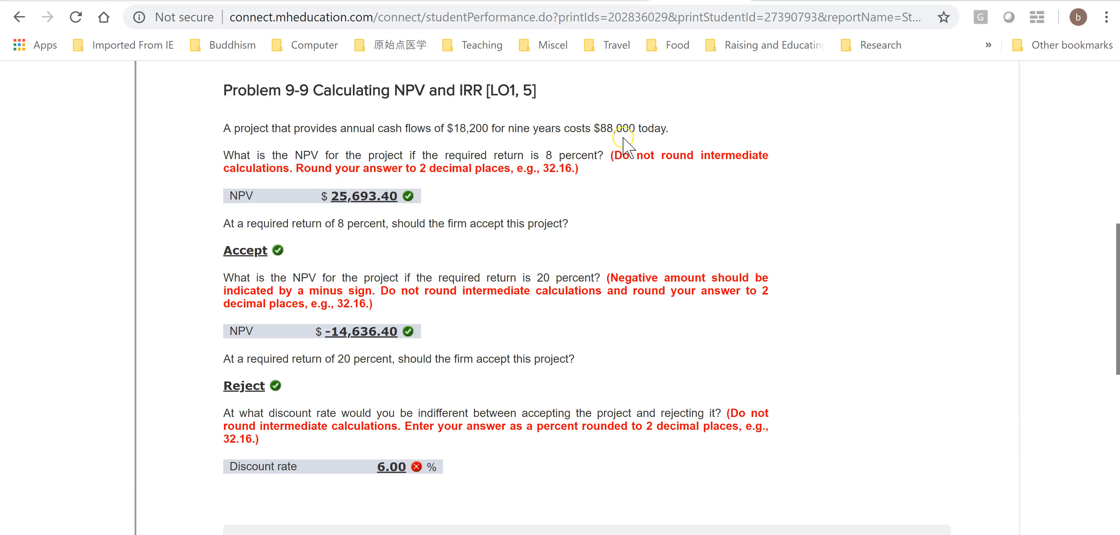
{"action": "key", "text": "alt+Tab"}
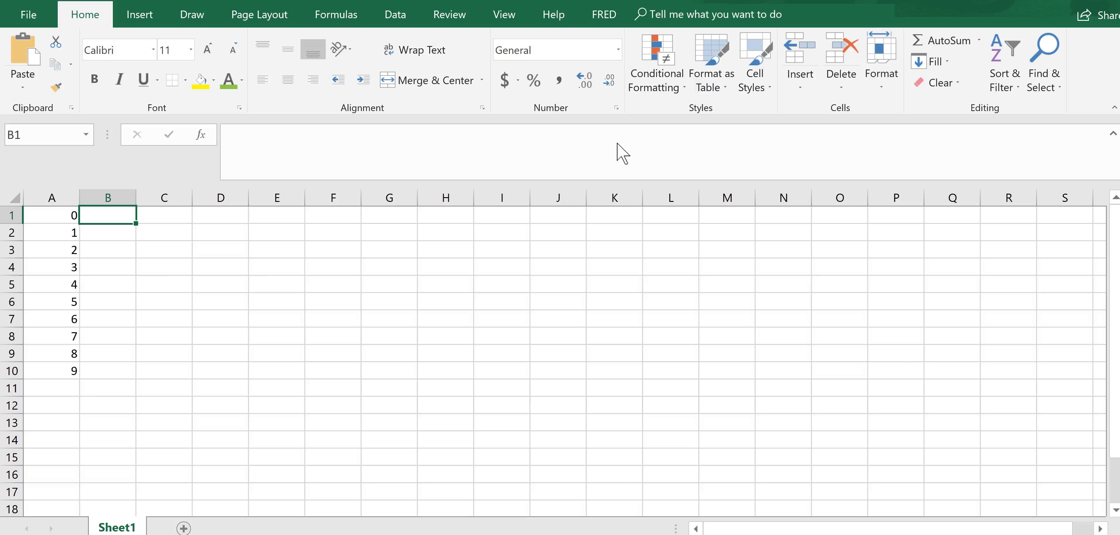
{"action": "type", "text": "-"}
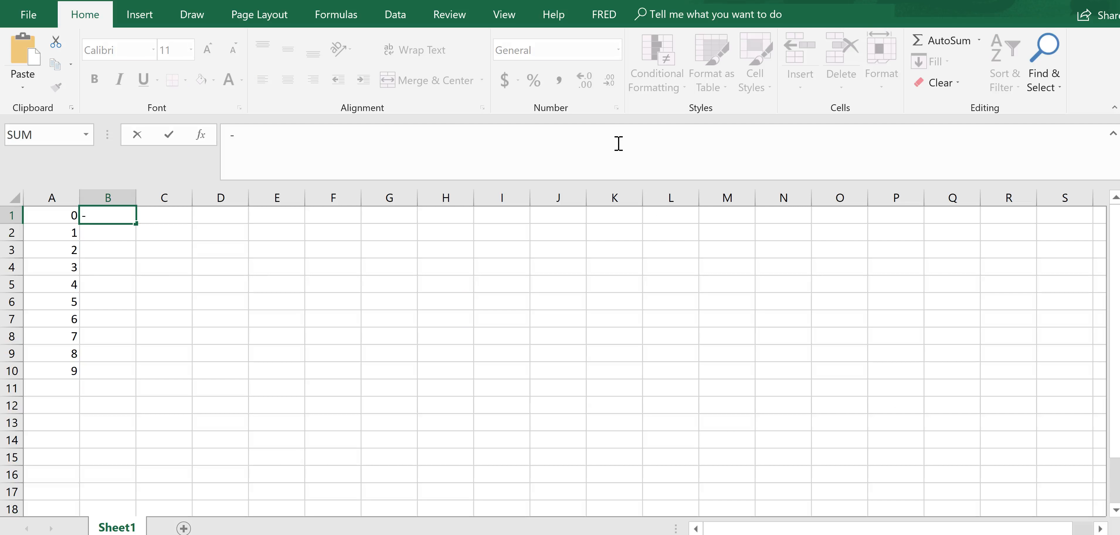
{"action": "type", "text": "88000"}
{"action": "key", "text": "Return"}
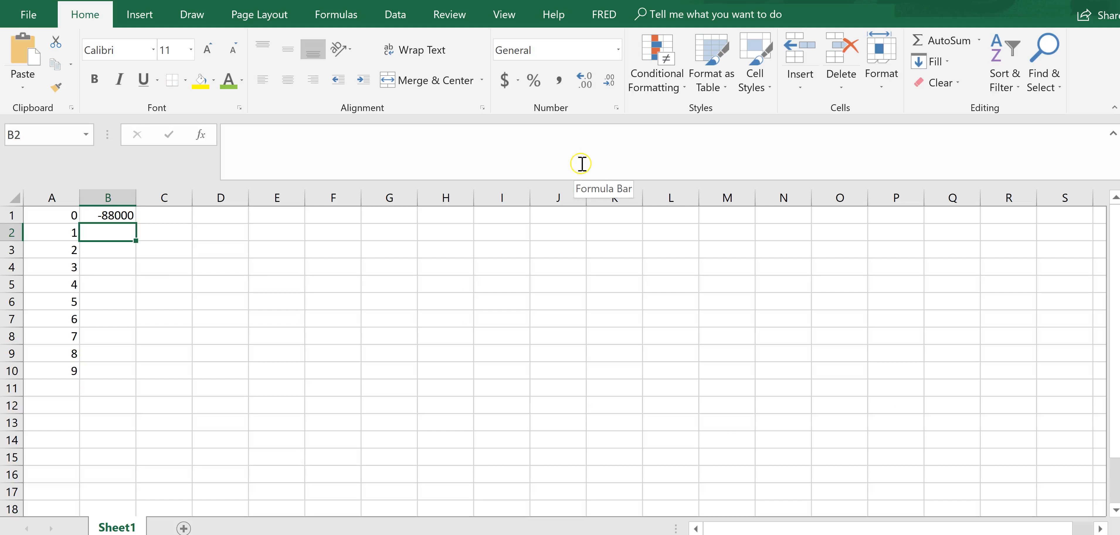
- Check the annual cash flow in the browser problem, enter 18200 in B2 of the Excel sheet and fill it down through B10
{"action": "key", "text": "alt+Tab"}
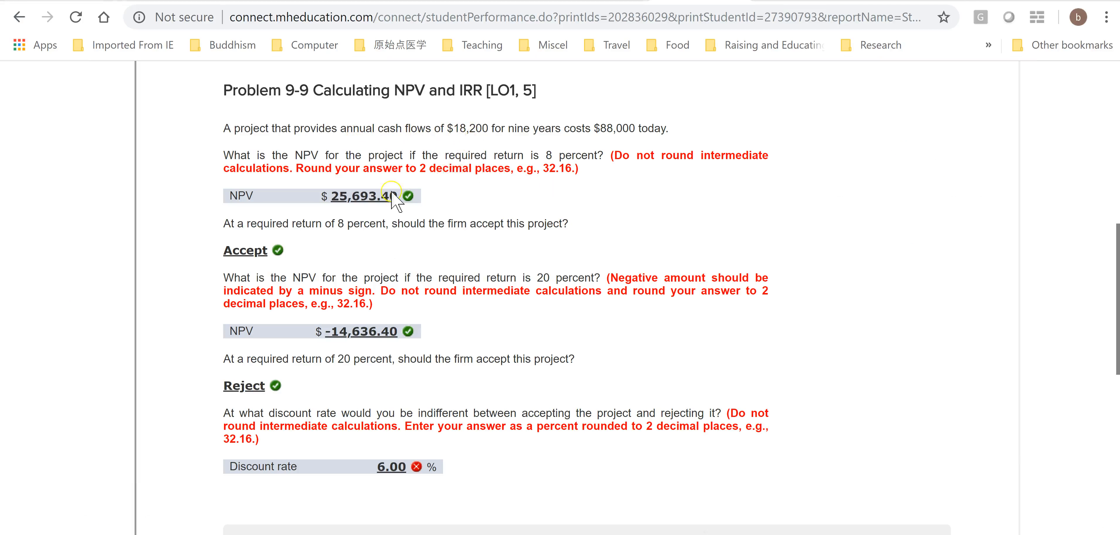
{"action": "key", "text": "alt+Tab"}
{"action": "type", "text": "18200"}
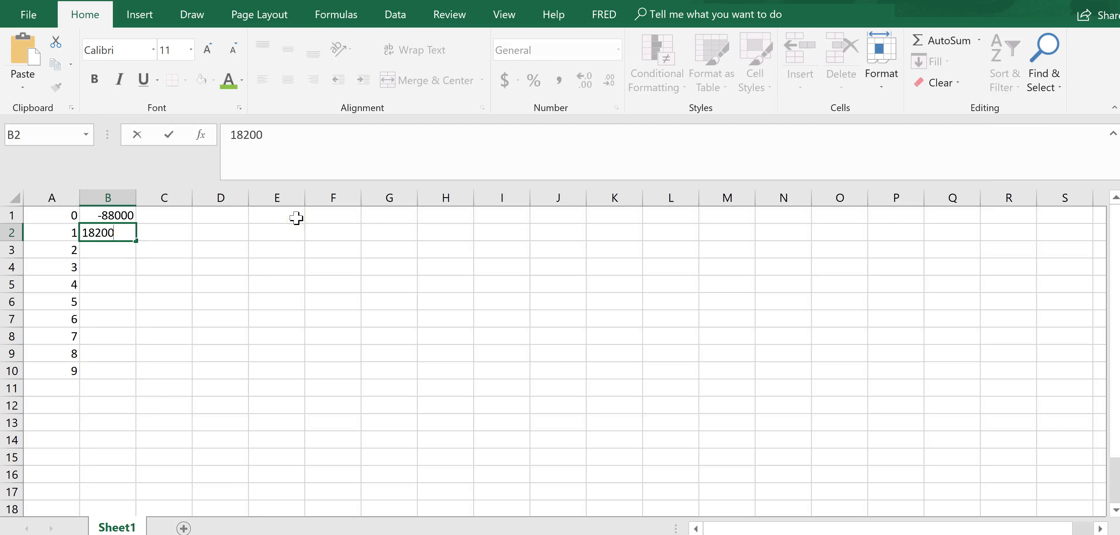
{"action": "key", "text": "Return"}
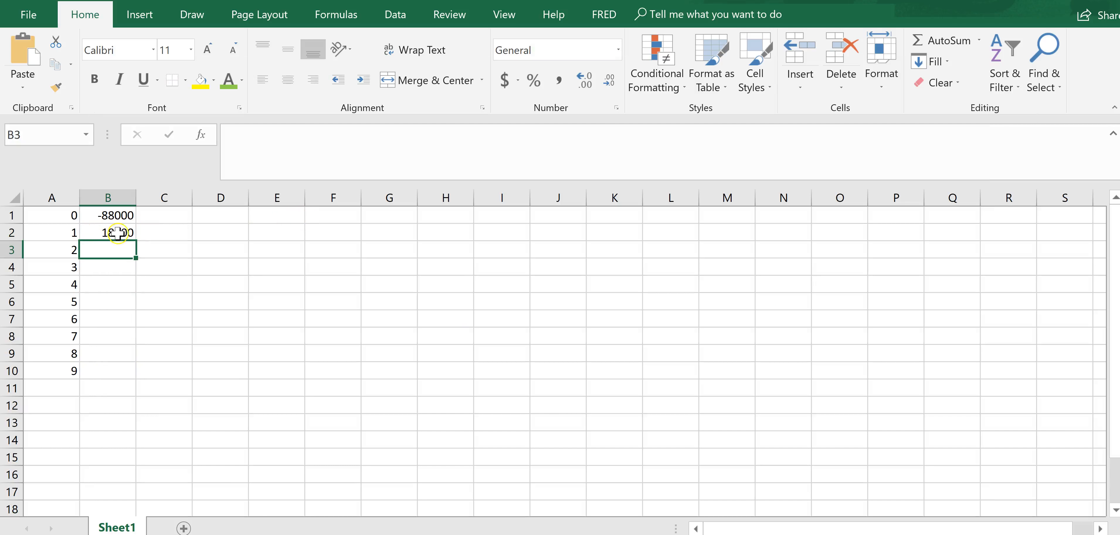
{"action": "left_click", "coordinate": [116, 234]}
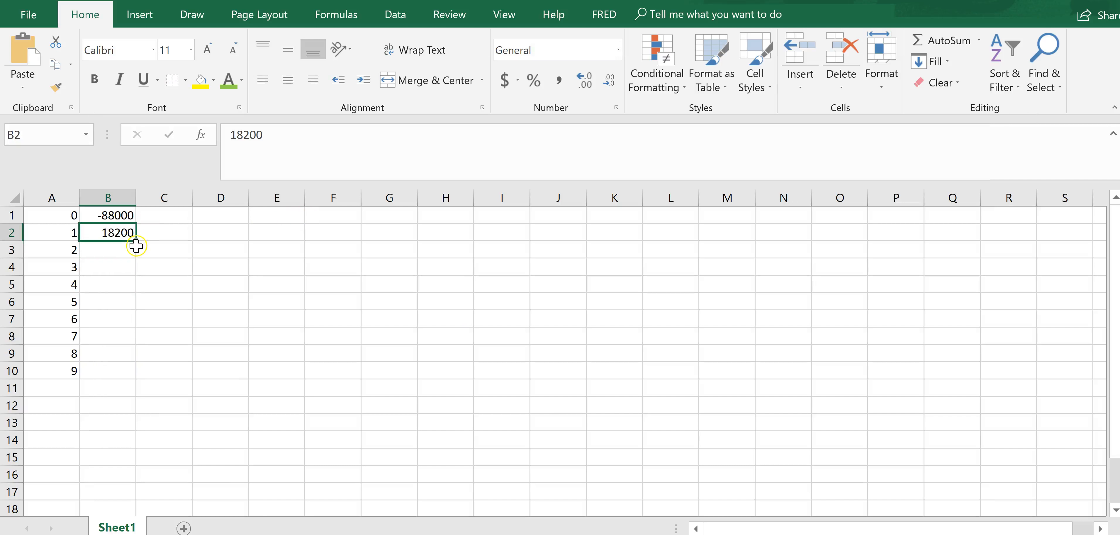
{"action": "left_click_drag", "start_coordinate": [137, 242], "coordinate": [144, 381]}
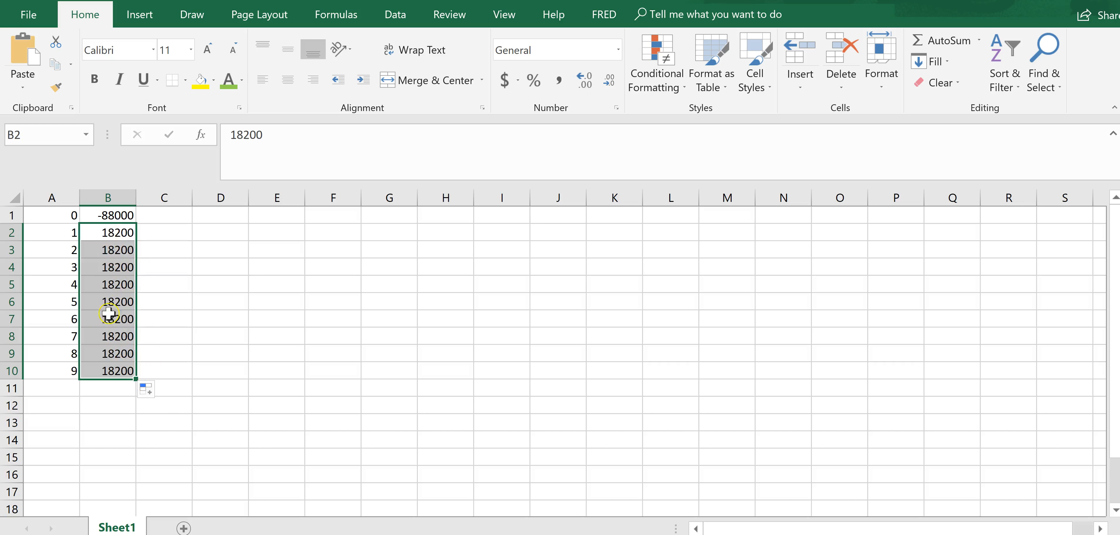
- Label cell A11 as IRR
{"action": "left_click", "coordinate": [66, 395]}
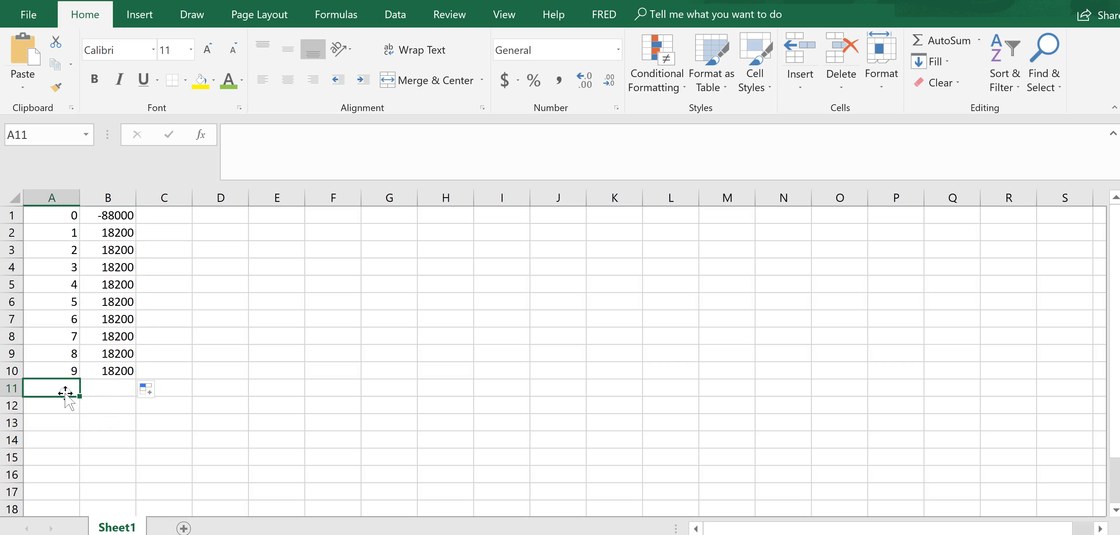
{"action": "type", "text": "IRR"}
{"action": "key", "text": "Tab"}
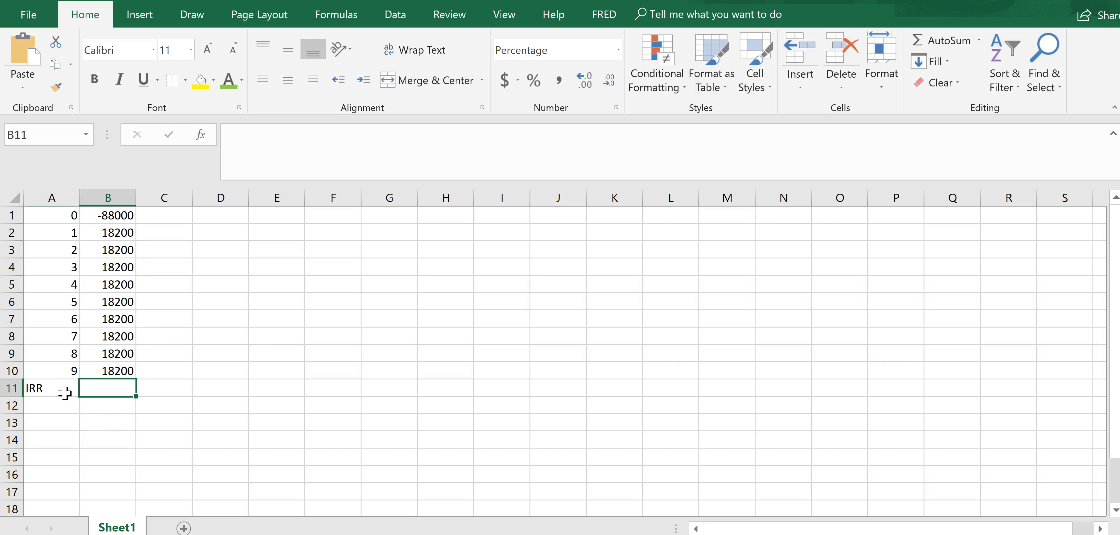
- Calculate the internal rate of return in cell B11 with the formula =irr(B1:B10)
{"action": "left_click_drag", "start_coordinate": [1060, 534], "coordinate": [1074, 534]}
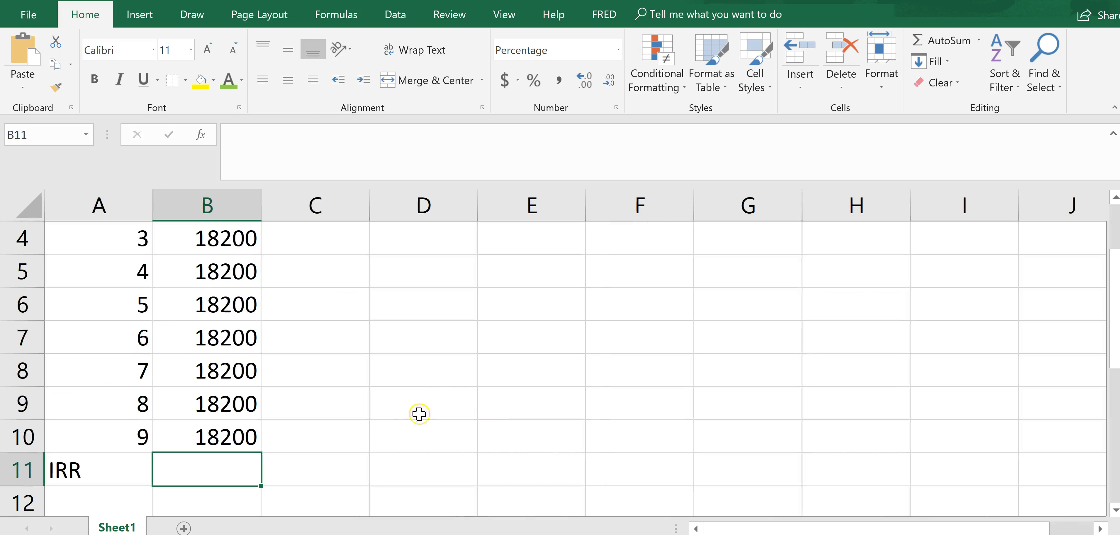
{"action": "double_click", "coordinate": [218, 472]}
{"action": "type", "text": "="}
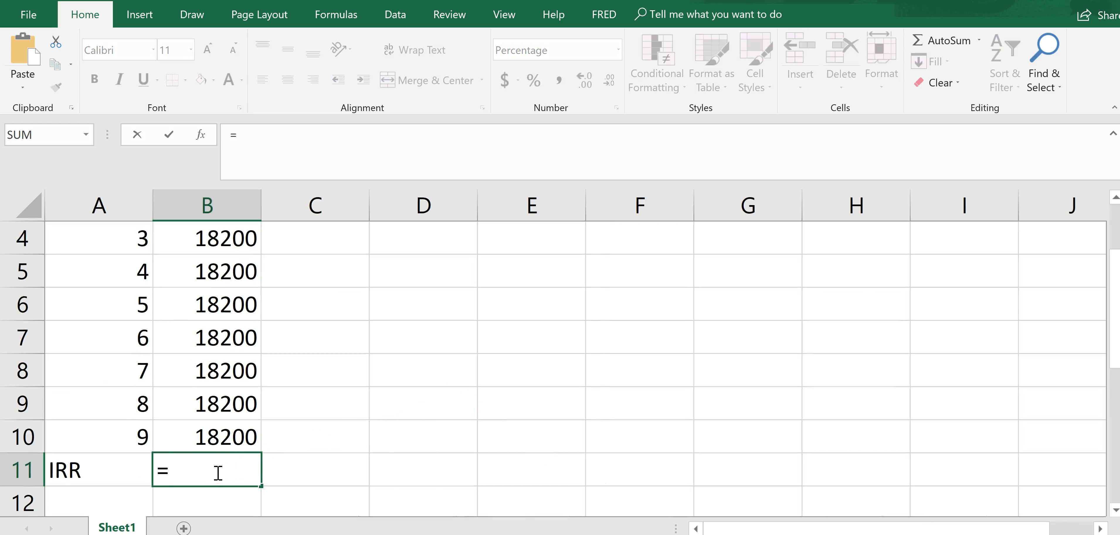
{"action": "type", "text": "ir"}
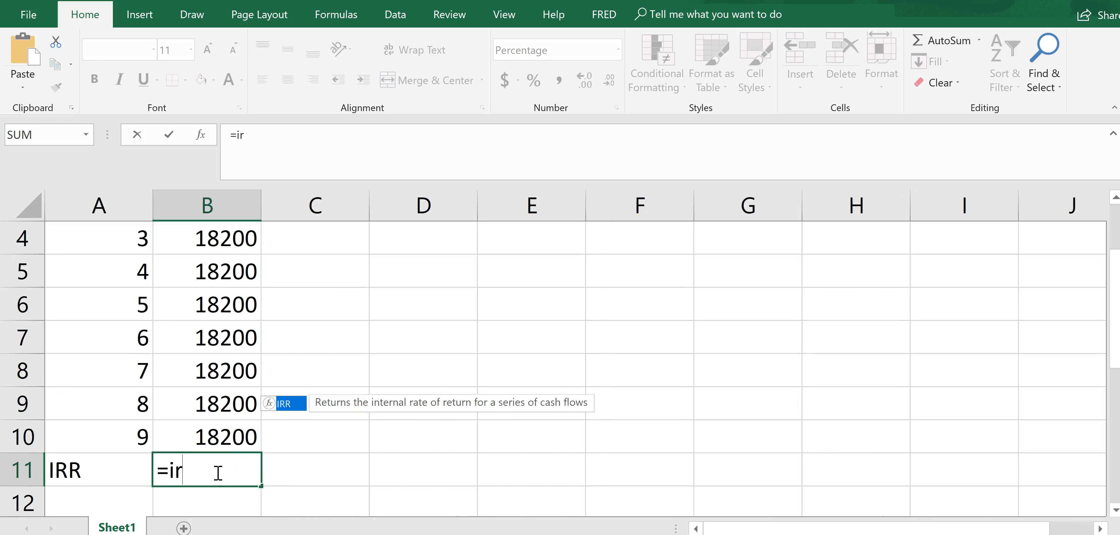
{"action": "type", "text": "r("}
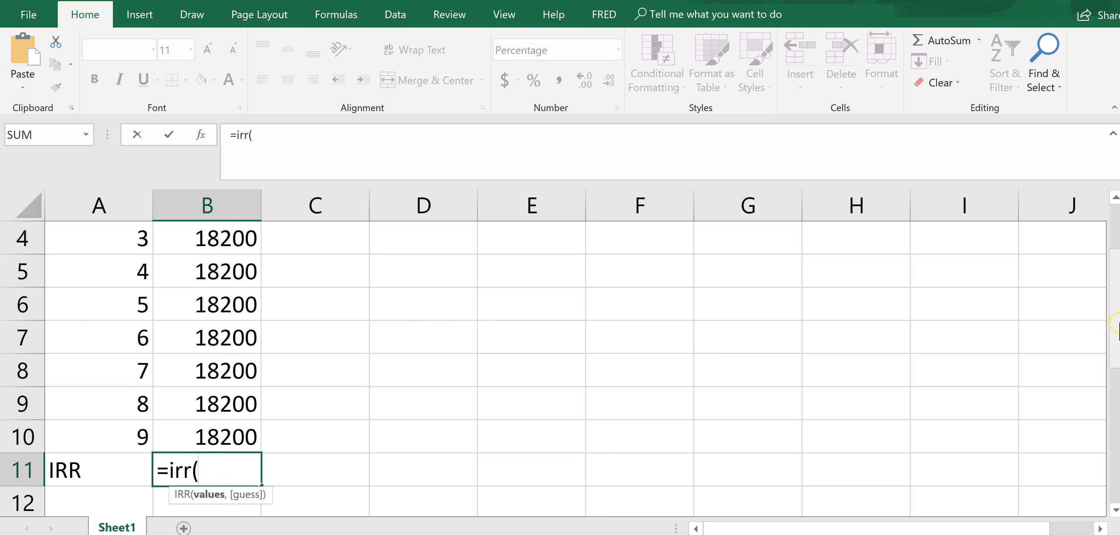
{"action": "scroll", "coordinate": [1116, 283], "scroll_direction": "up", "scroll_amount": 1}
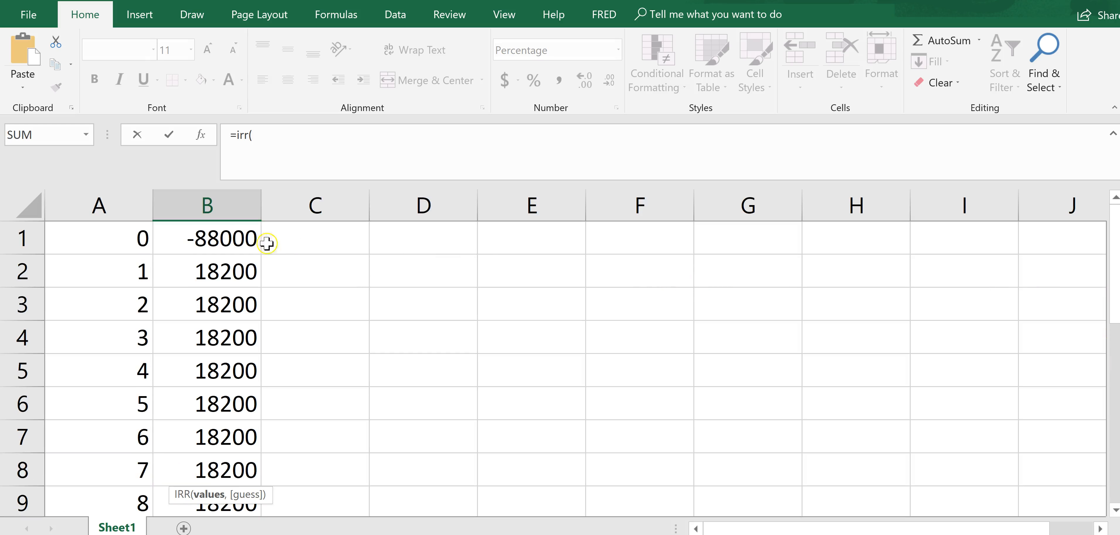
{"action": "left_click", "coordinate": [209, 244]}
{"action": "scroll", "coordinate": [298, 303], "scroll_direction": "down", "scroll_amount": 2}
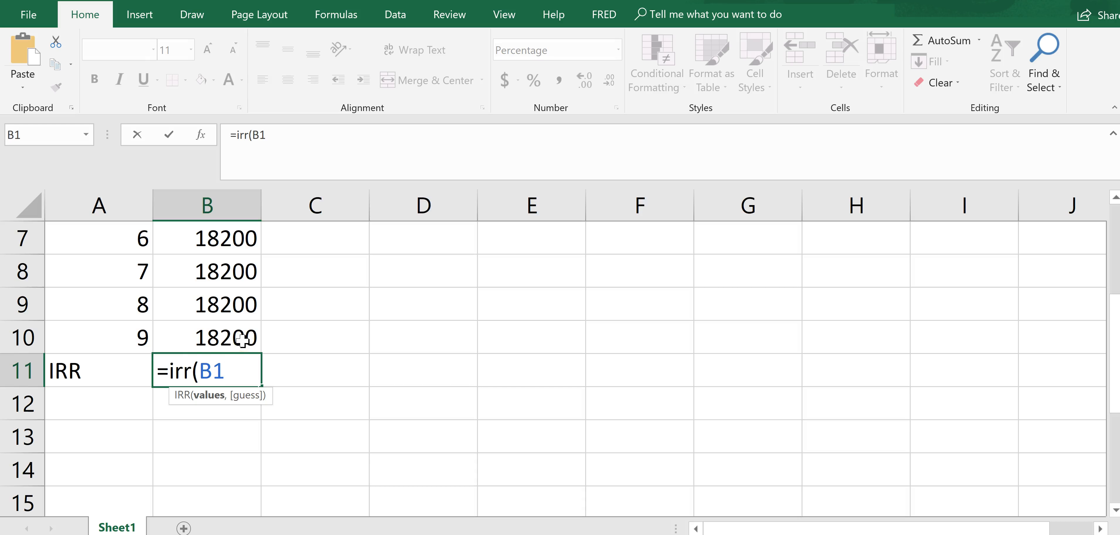
{"action": "left_click", "coordinate": [243, 340], "text": "shift"}
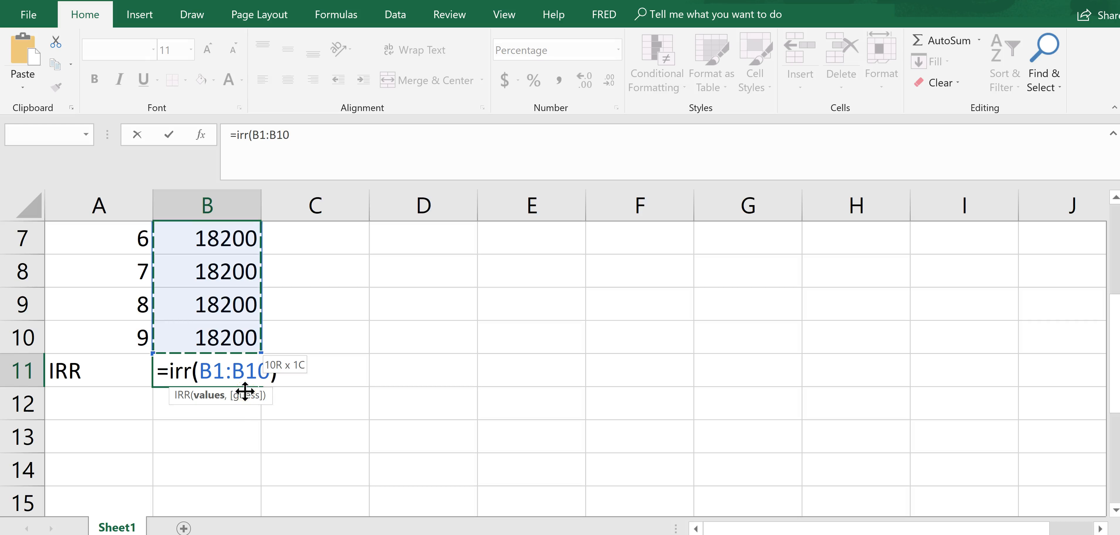
{"action": "type", "text": ")"}
{"action": "left_click", "coordinate": [256, 386]}
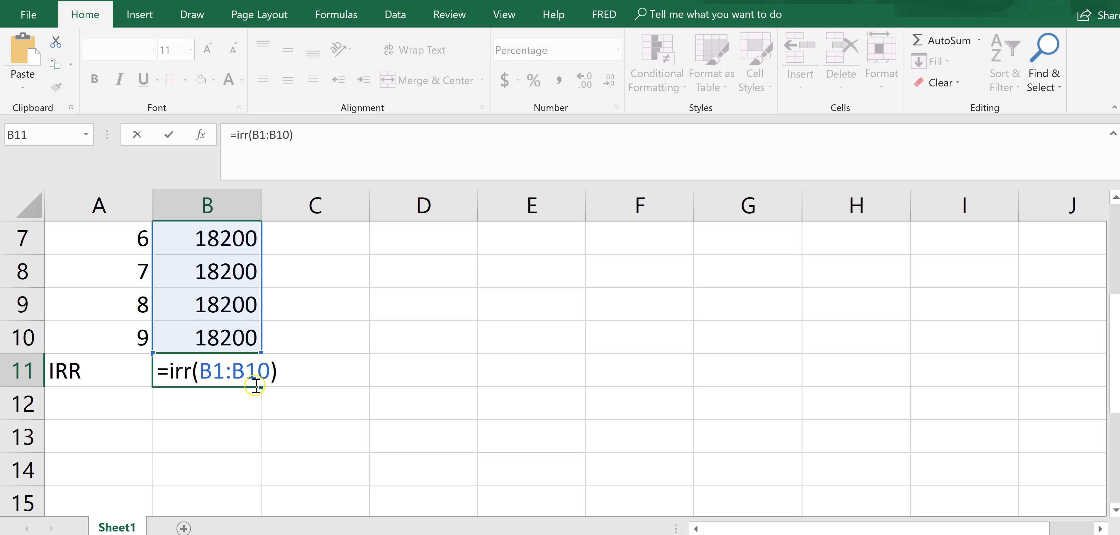
{"action": "key", "text": "Return"}
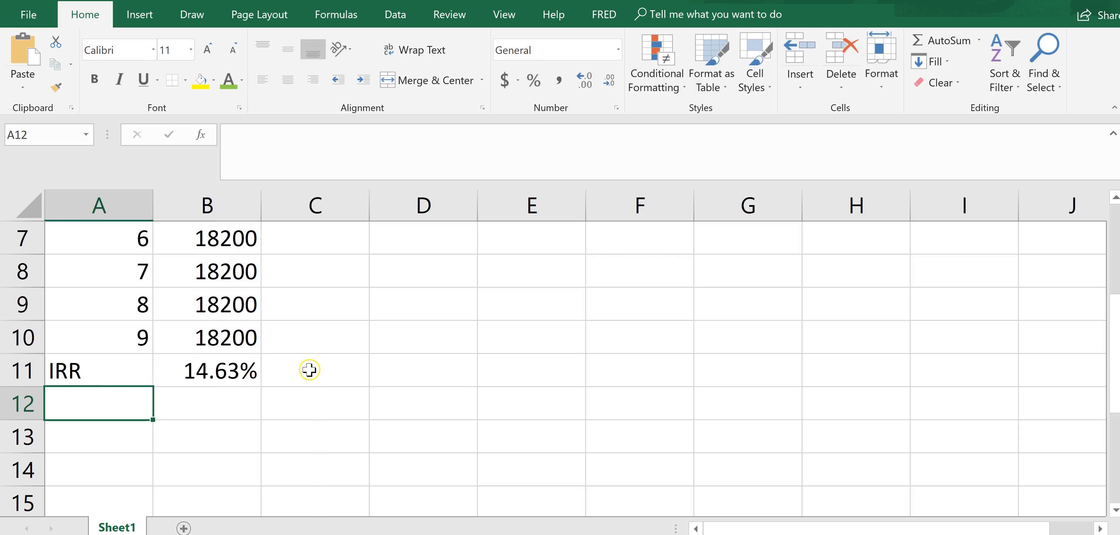
- Format cell B11 as a percentage with 0 decimal places
{"action": "left_click", "coordinate": [222, 371]}
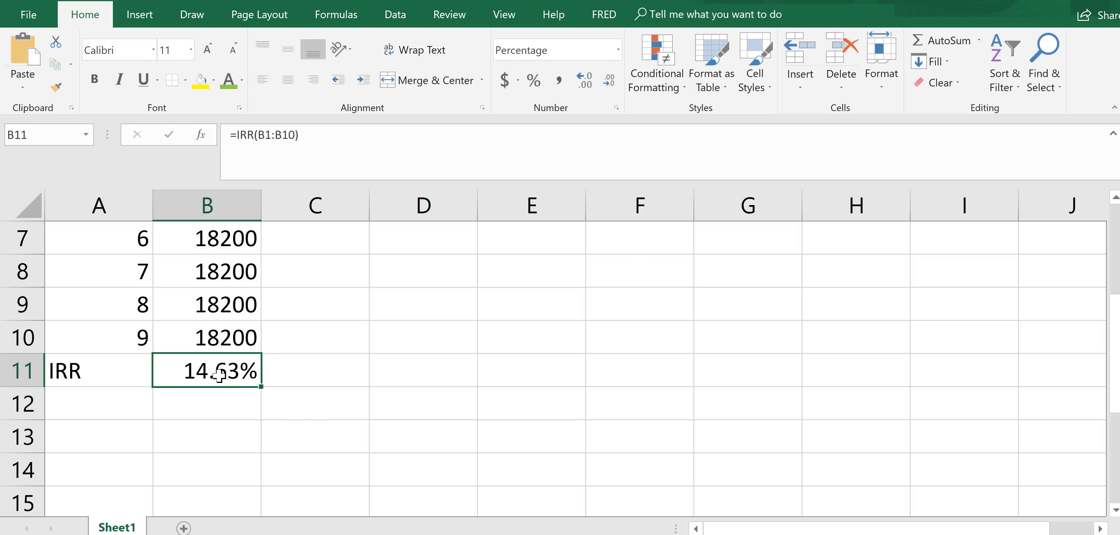
{"action": "right_click", "coordinate": [219, 376]}
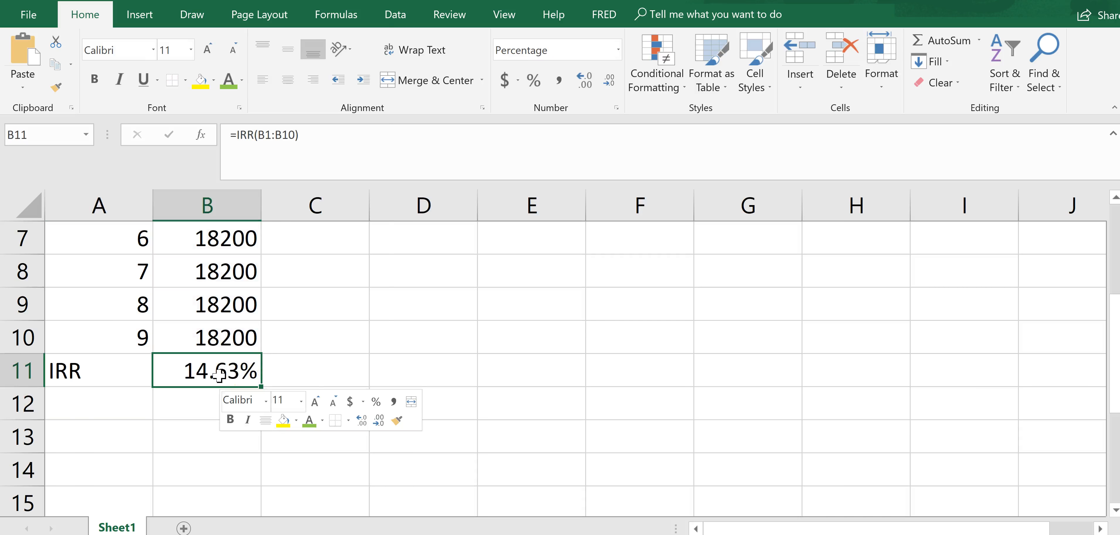
{"action": "left_click", "coordinate": [302, 299]}
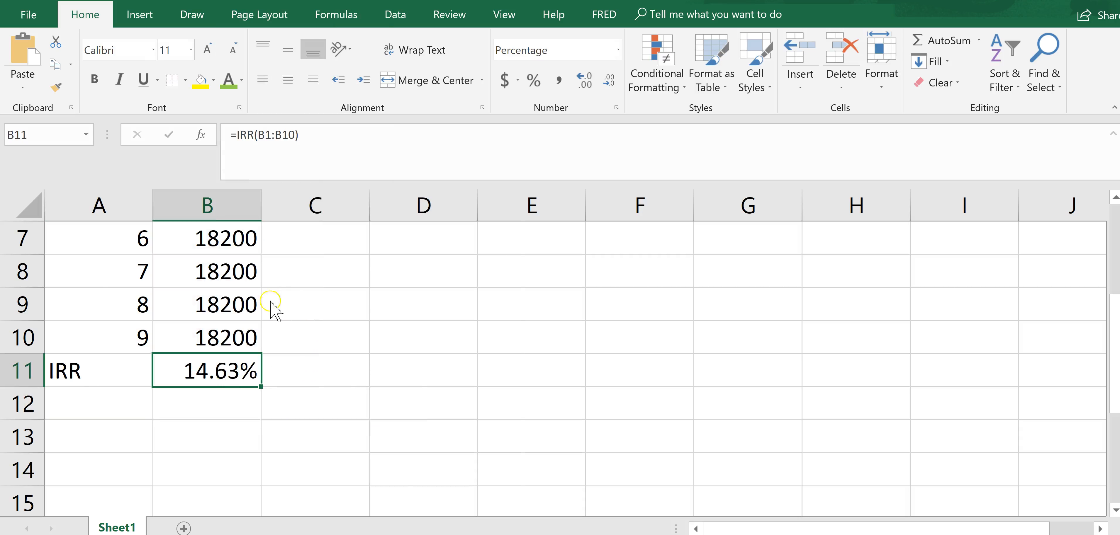
{"action": "left_click_drag", "start_coordinate": [325, 60], "coordinate": [897, 91]}
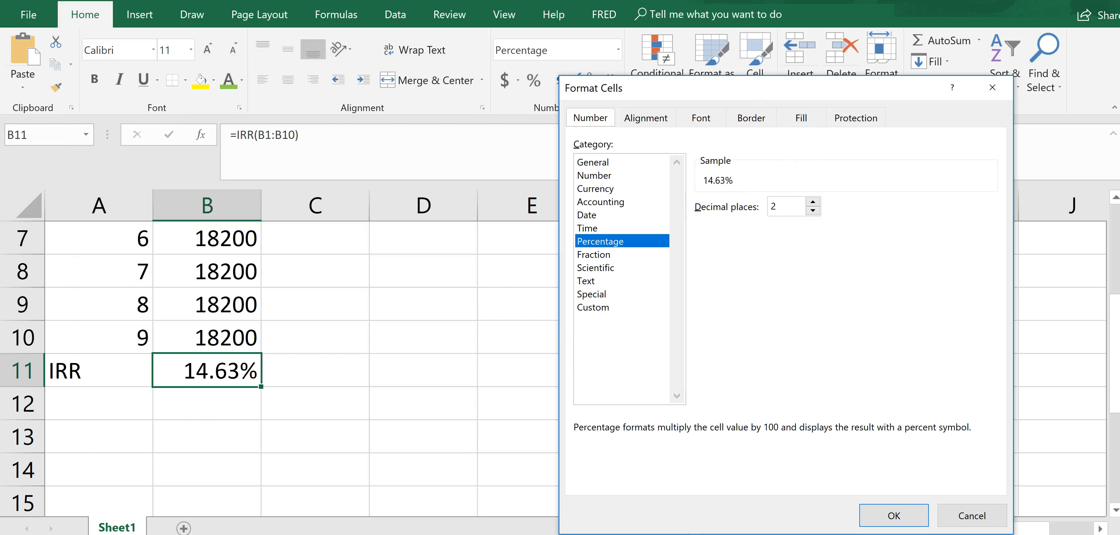
{"action": "left_click", "coordinate": [366, 534]}
{"action": "left_click", "coordinate": [812, 210]}
{"action": "left_click", "coordinate": [812, 211]}
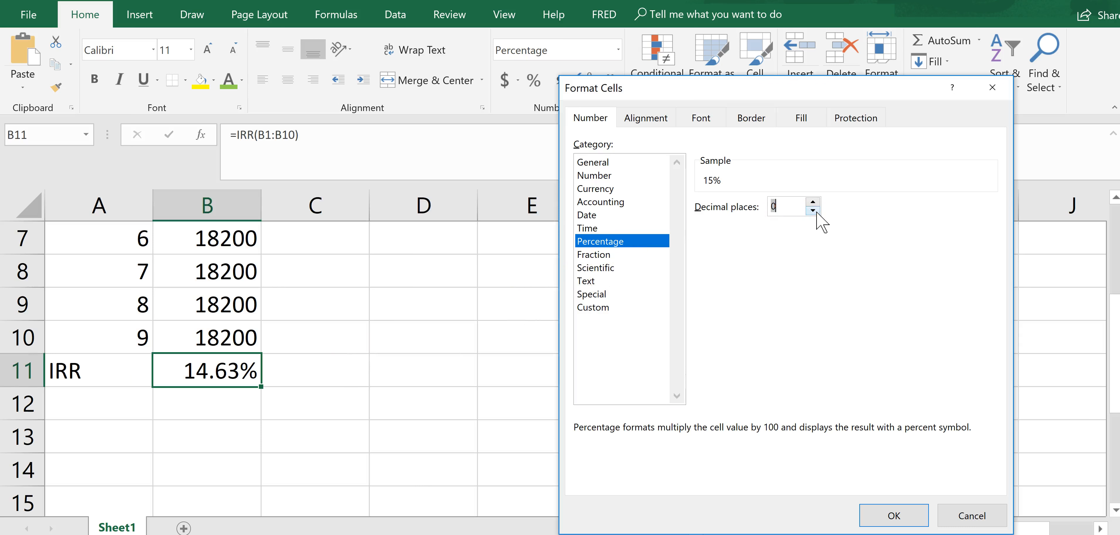
{"action": "left_click", "coordinate": [892, 516]}
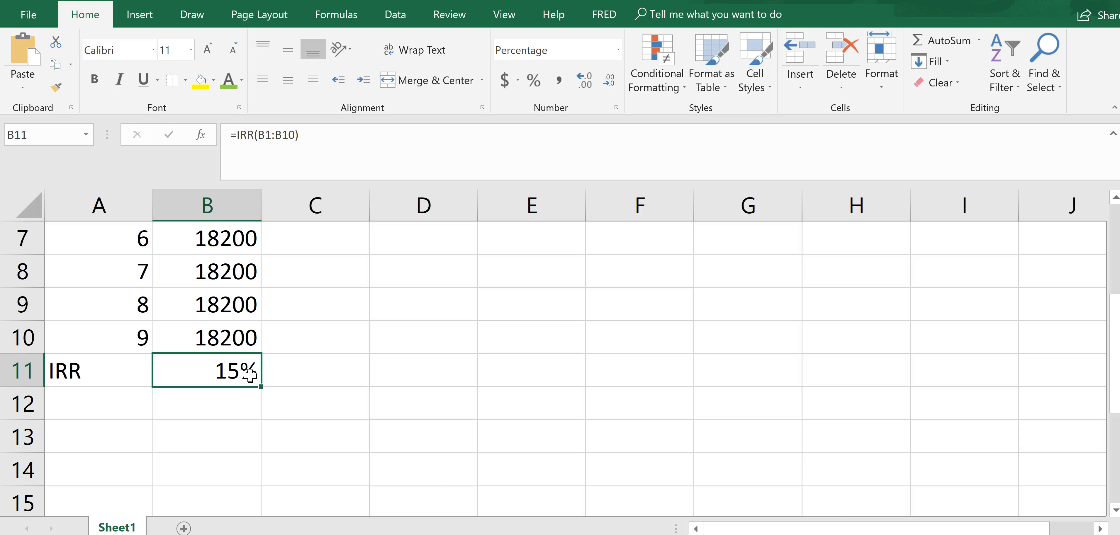
- Set the percentage format of the IRR result in cell B11 to 2 decimal places
{"action": "right_click", "coordinate": [225, 373]}
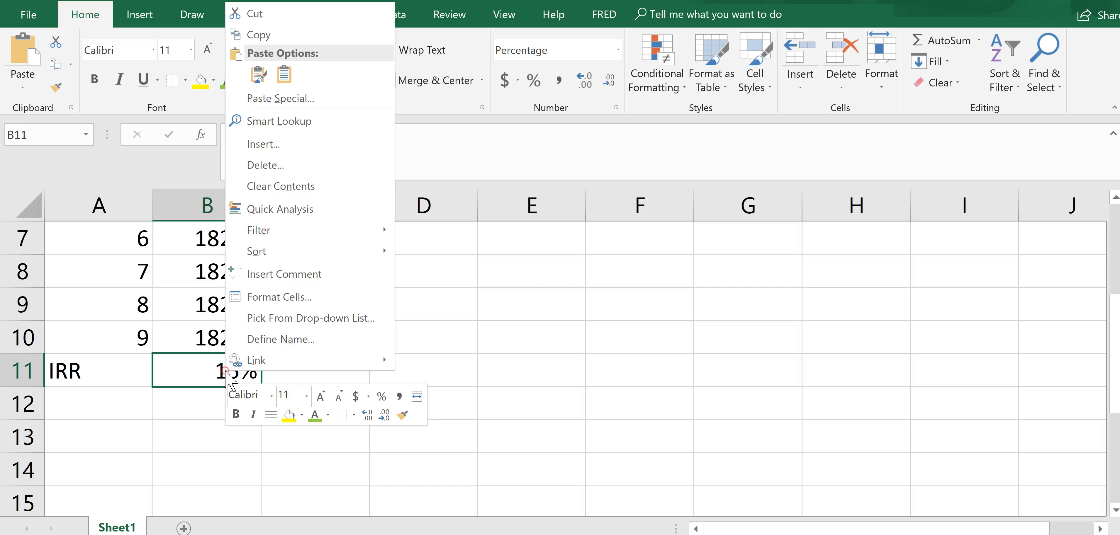
{"action": "left_click", "coordinate": [312, 297]}
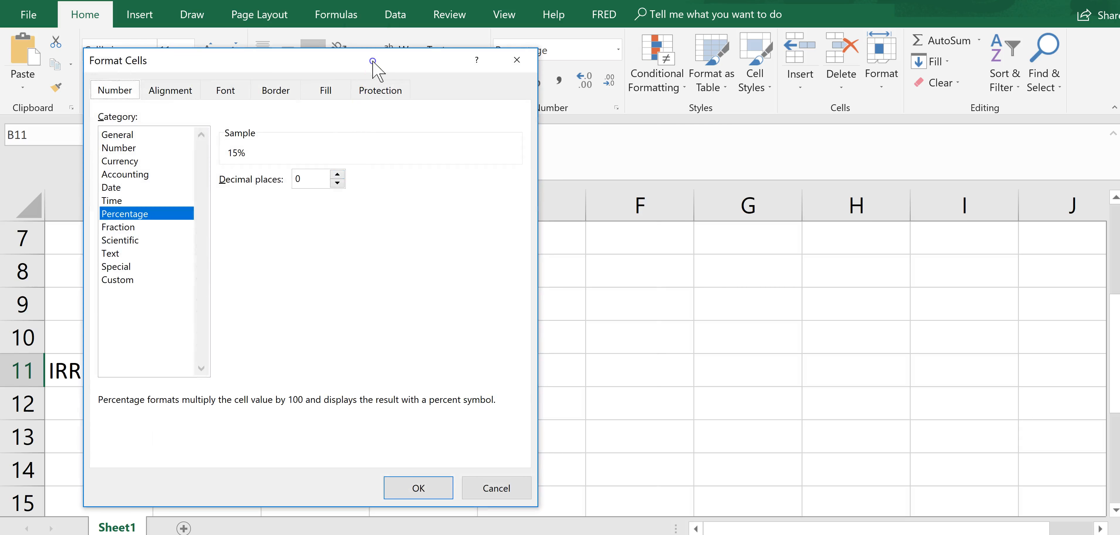
{"action": "left_click_drag", "start_coordinate": [372, 61], "coordinate": [1032, 67]}
{"action": "left_click", "coordinate": [997, 181]}
{"action": "left_click", "coordinate": [996, 181]}
{"action": "left_click_drag", "start_coordinate": [991, 64], "coordinate": [797, 64]}
{"action": "left_click", "coordinate": [928, 485]}
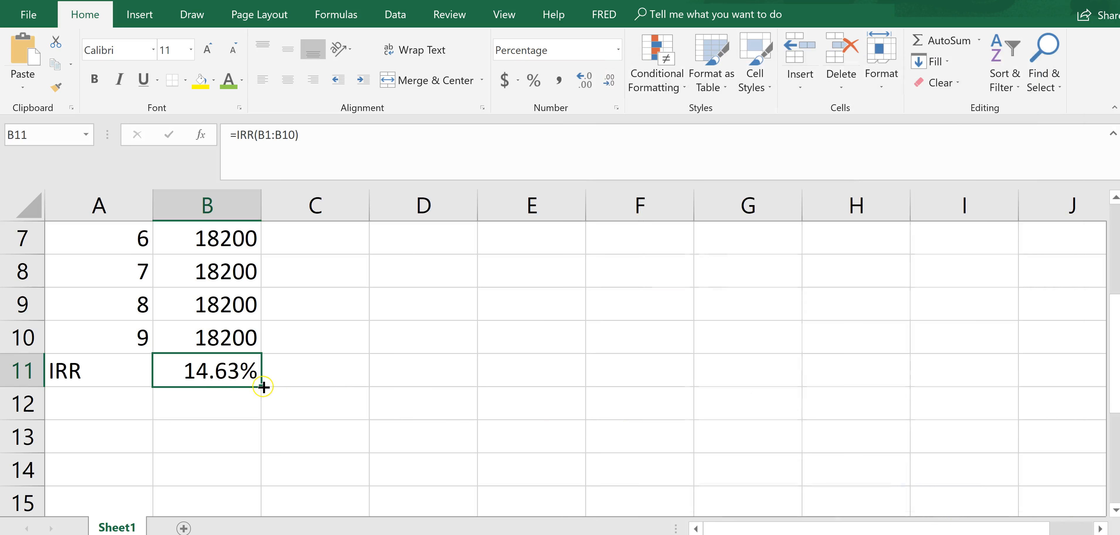
- Review the cash flows in B1:B10 together with the IRR result in B11
{"action": "scroll", "coordinate": [1114, 387], "scroll_direction": "up", "scroll_amount": 2}
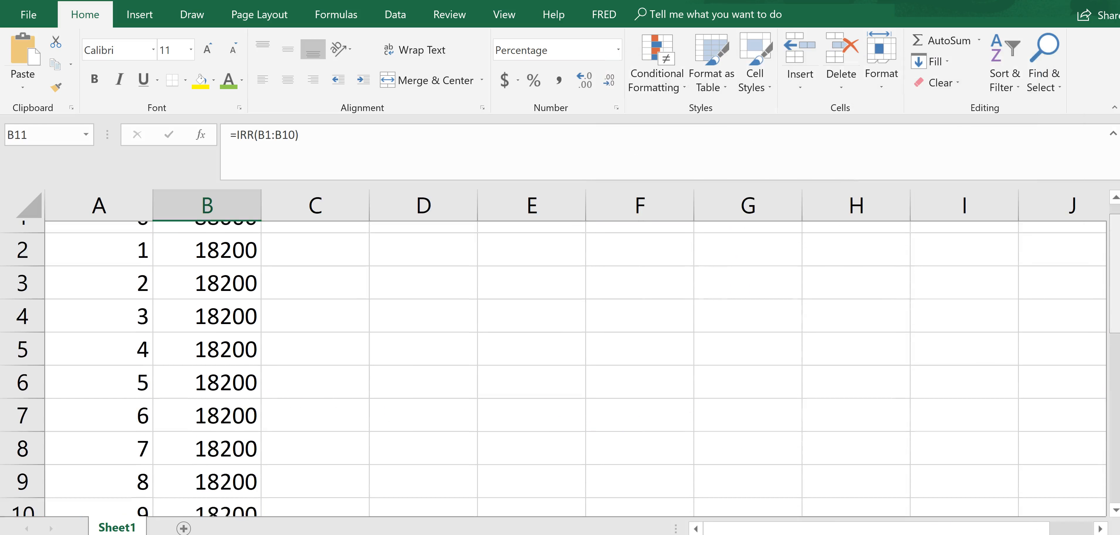
{"action": "scroll", "coordinate": [556, 369], "scroll_direction": "down", "scroll_amount": 1}
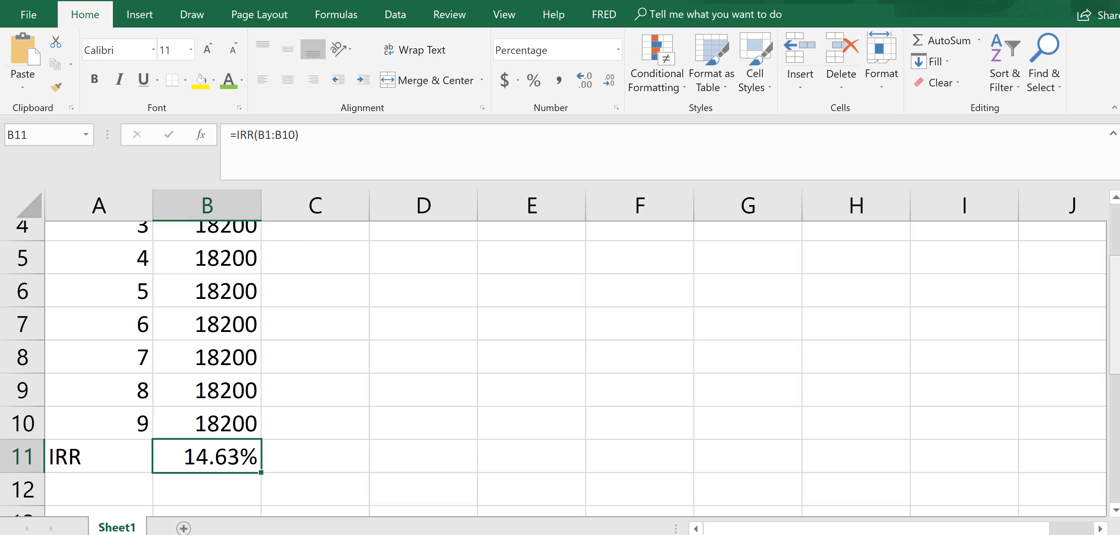
{"action": "scroll", "coordinate": [556, 370], "scroll_direction": "up", "scroll_amount": 1}
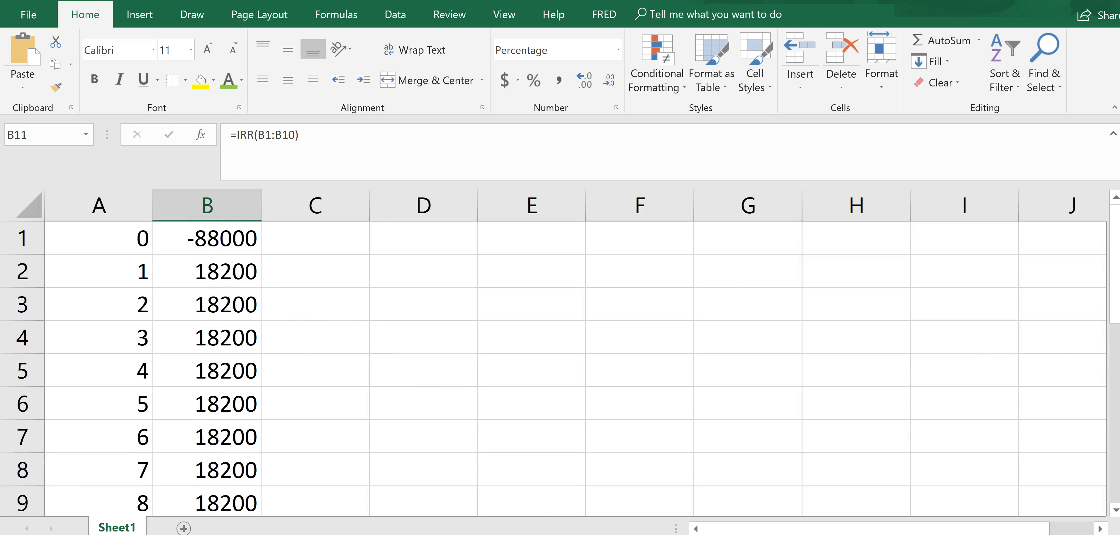
{"action": "left_click", "coordinate": [1117, 282]}
{"action": "left_click_drag", "start_coordinate": [1117, 281], "coordinate": [1116, 304]}
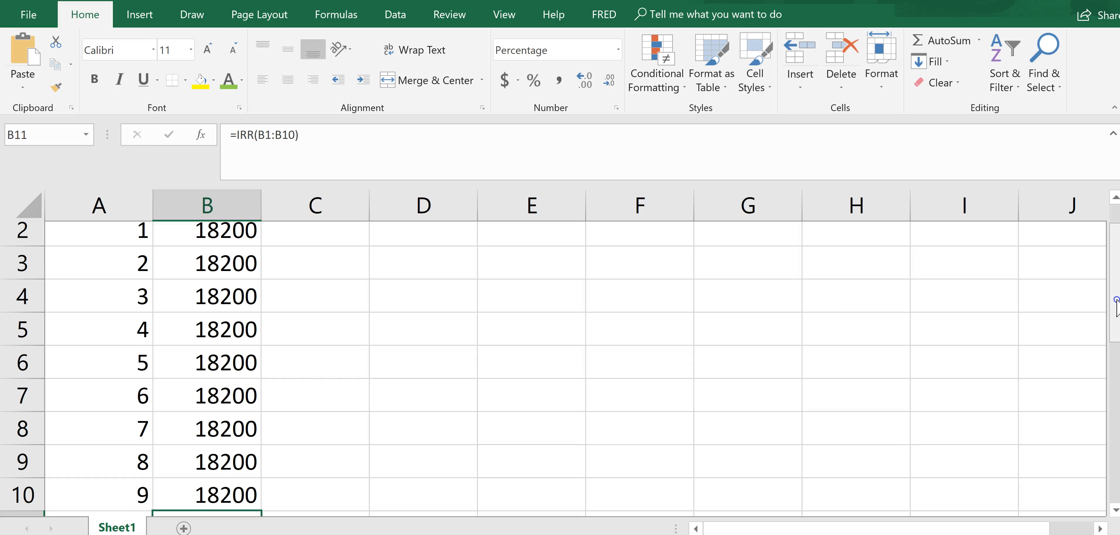
{"action": "left_click_drag", "start_coordinate": [1115, 304], "coordinate": [1115, 274]}
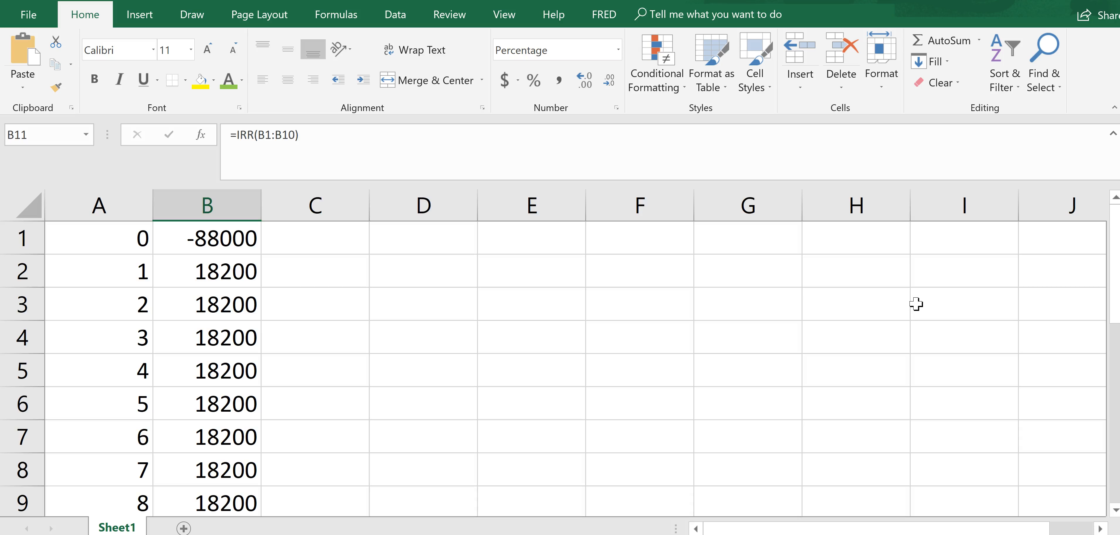
- Label cell A12 as IRR
{"action": "left_click_drag", "start_coordinate": [1111, 294], "coordinate": [1111, 352]}
{"action": "left_click", "coordinate": [87, 468]}
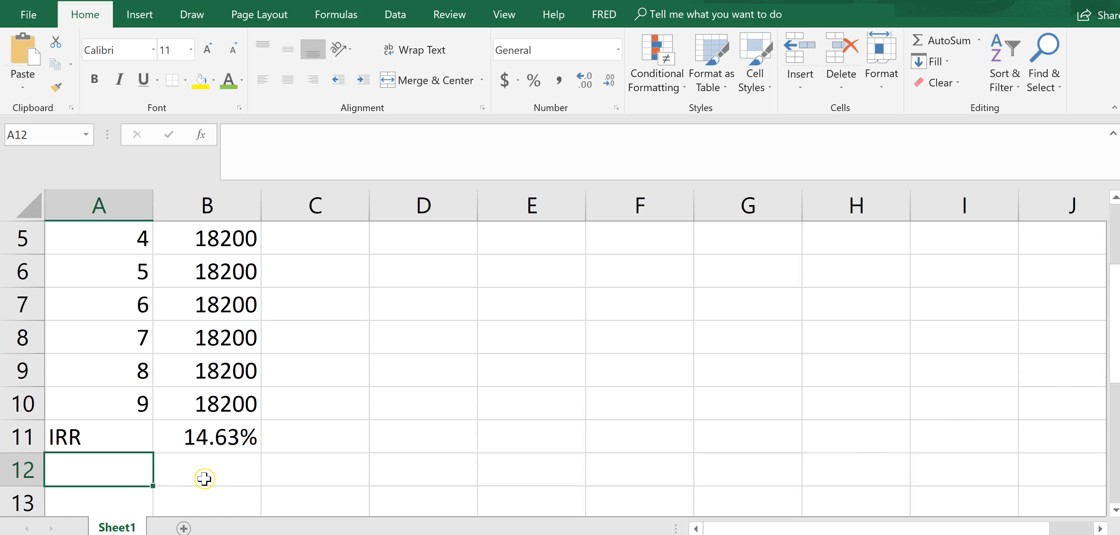
{"action": "type", "text": "Disc"}
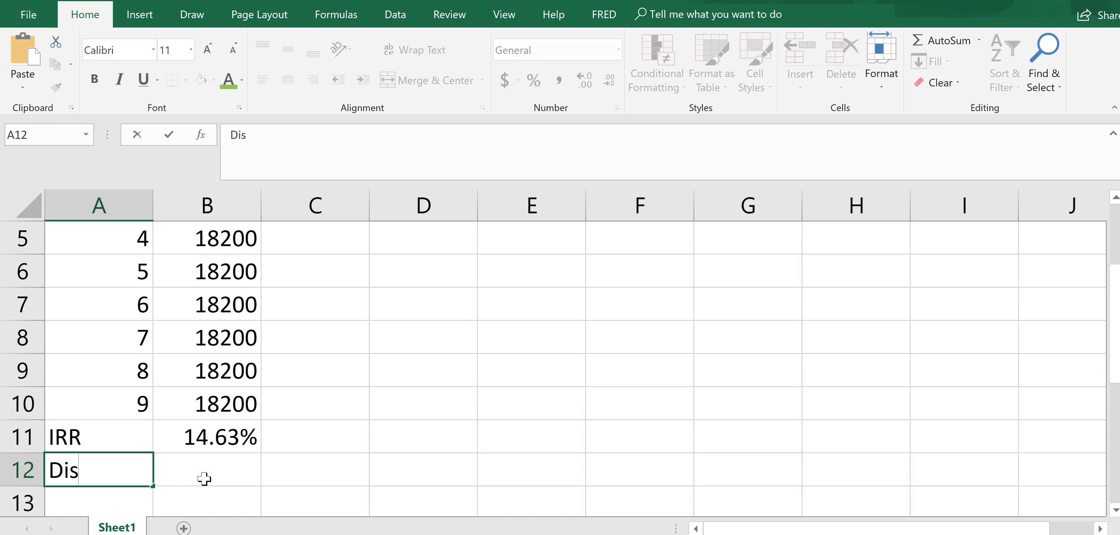
{"action": "key", "text": "BackSpace"}
{"action": "key", "text": "BackSpace"}
{"action": "key", "text": "BackSpace"}
{"action": "key", "text": "BackSpace"}
{"action": "type", "text": "IRR"}
{"action": "key", "text": "Tab"}
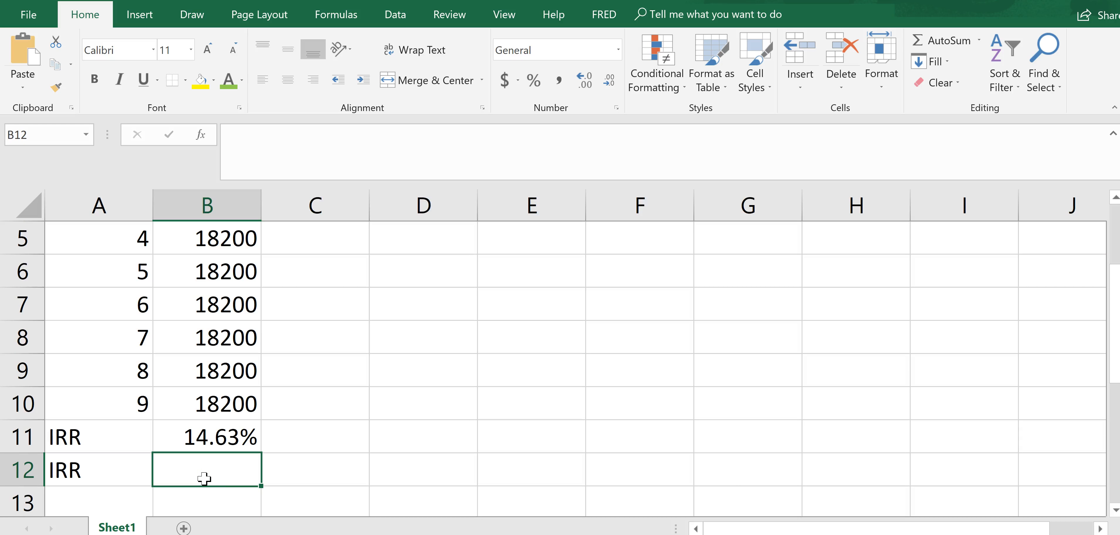
- Calculate the IRR in cell B12 with the formula =rate(9,18200,B1), using B1 as the present value
{"action": "type", "text": "="}
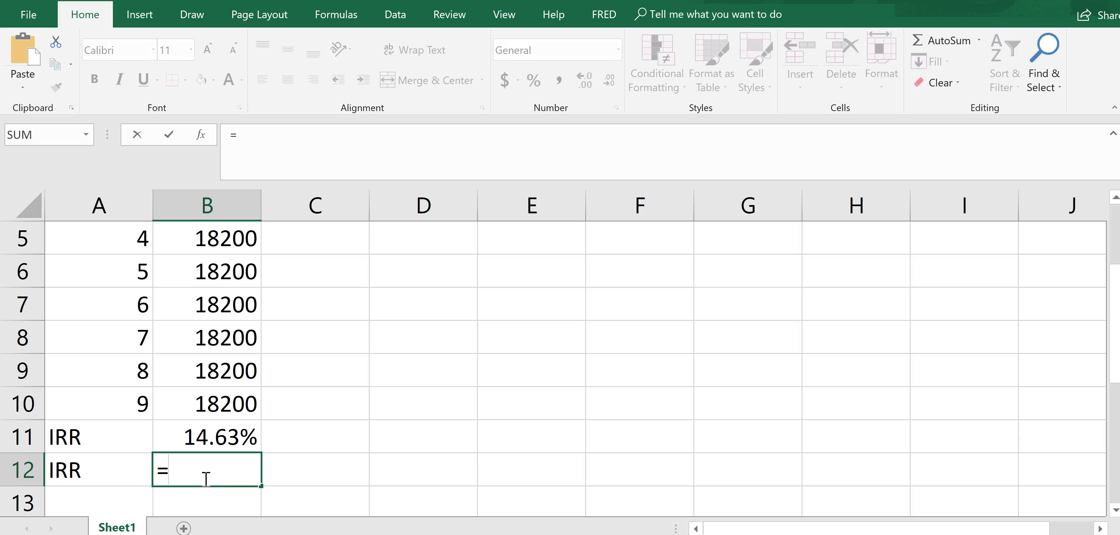
{"action": "type", "text": "rate"}
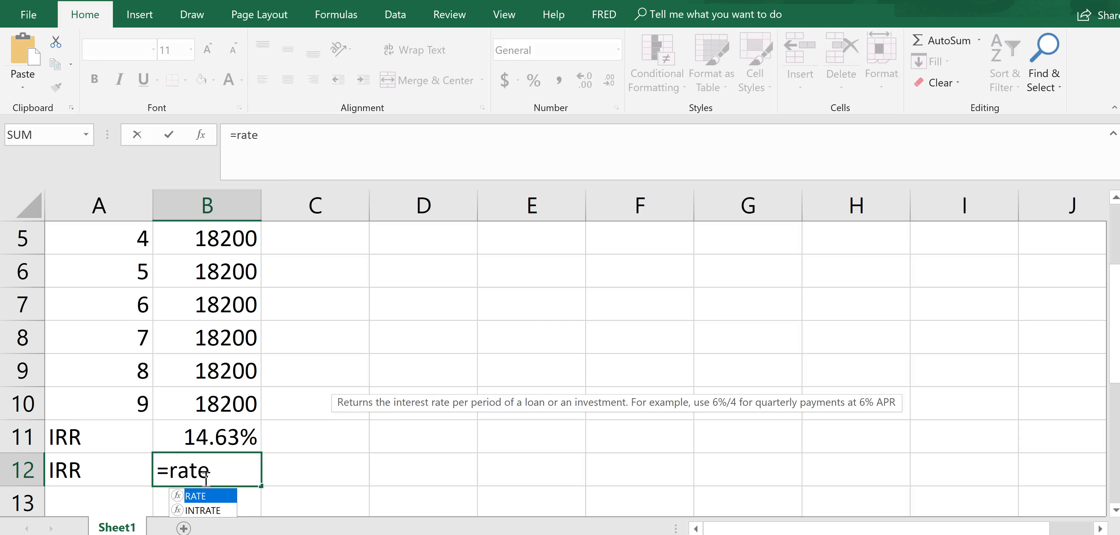
{"action": "type", "text": "("}
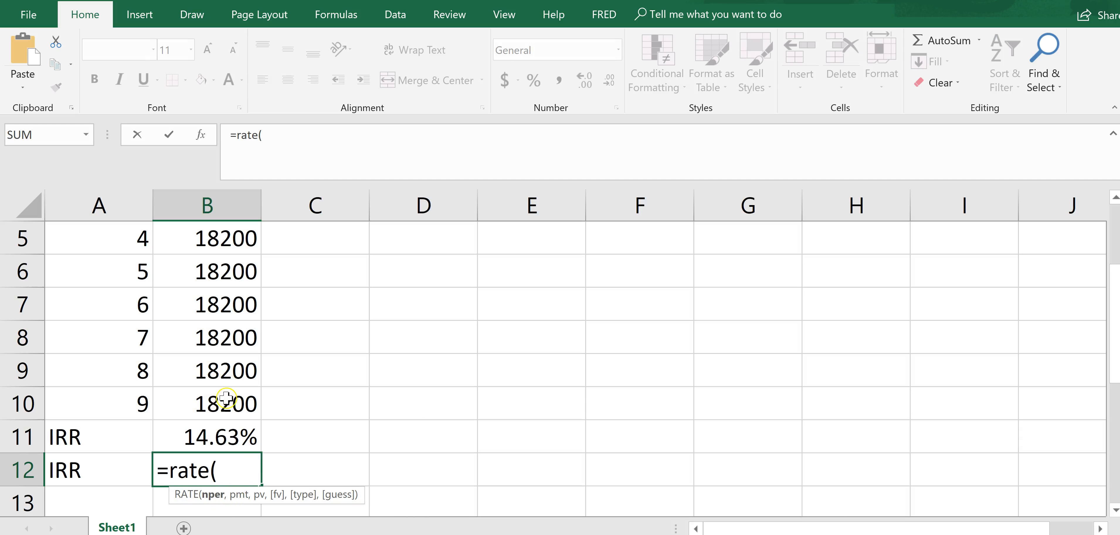
{"action": "mouse_move", "coordinate": [1116, 356]}
{"action": "left_mouse_down"}
{"action": "mouse_move", "coordinate": [1118, 289]}
{"action": "mouse_move", "coordinate": [1116, 350]}
{"action": "left_mouse_up"}
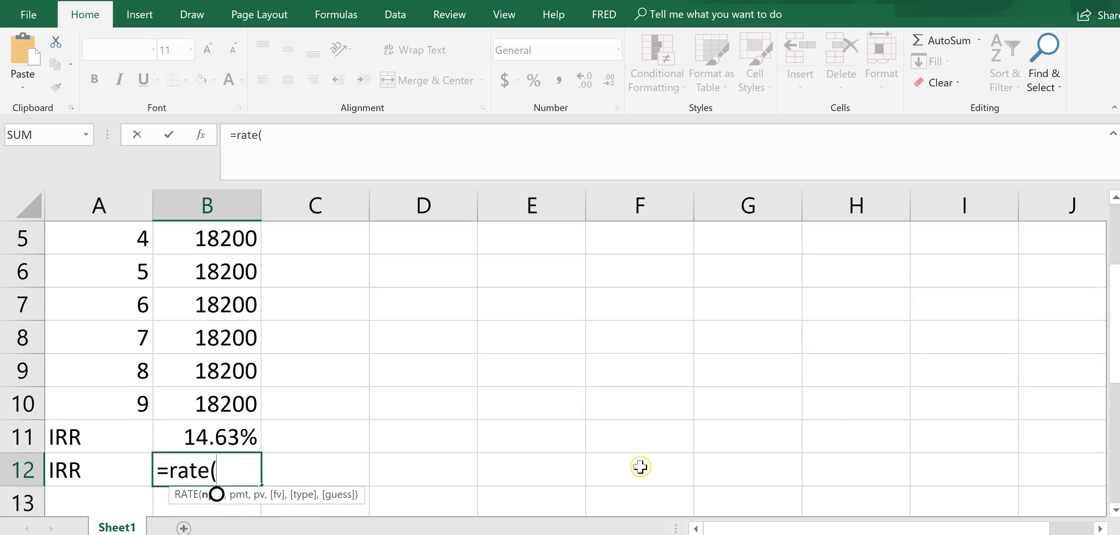
{"action": "type", "text": "9,"}
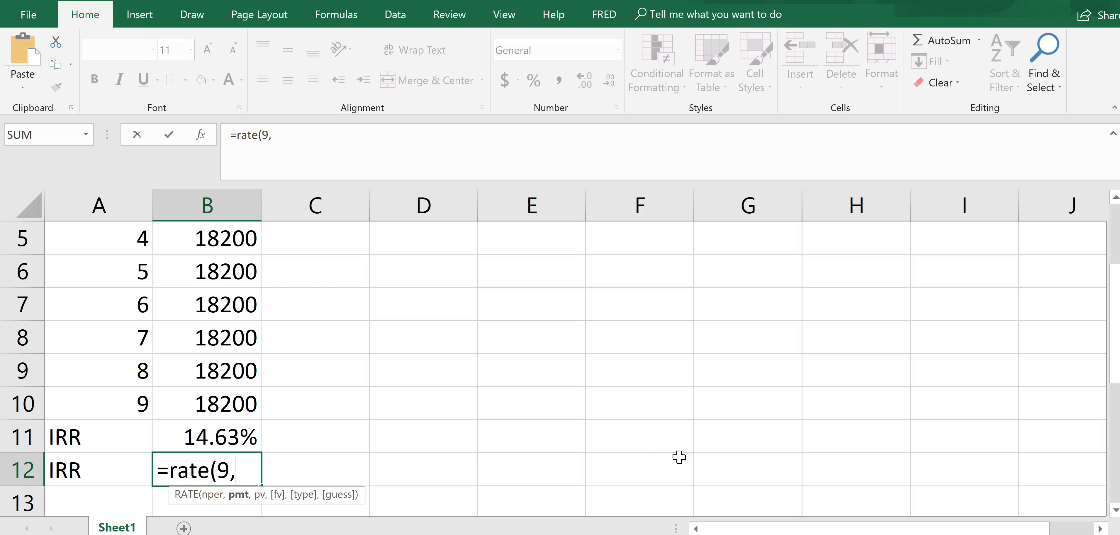
{"action": "type", "text": "12"}
{"action": "key", "text": "BackSpace"}
{"action": "type", "text": "8200,"}
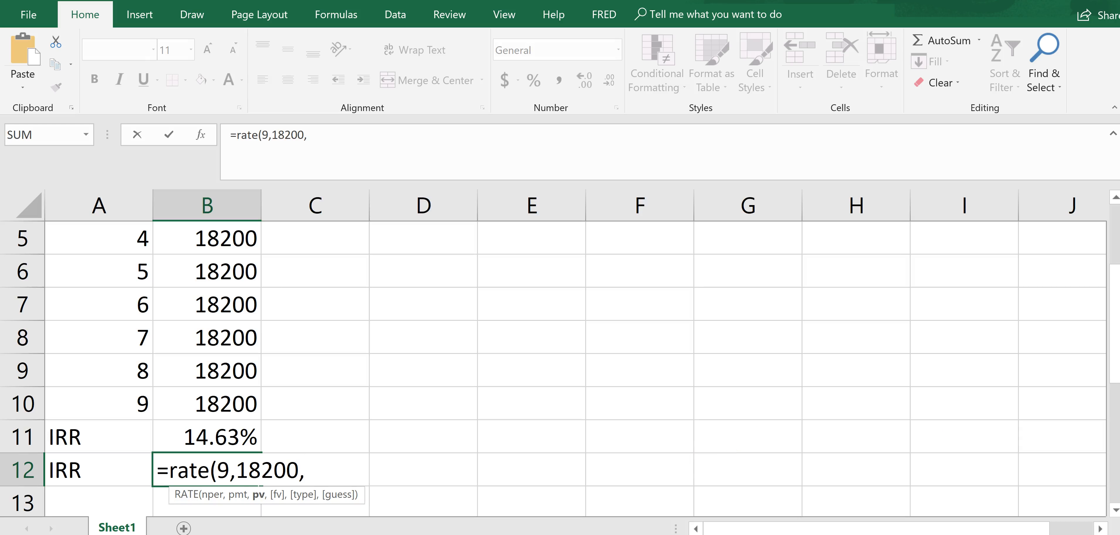
{"action": "scroll", "coordinate": [1106, 355], "scroll_direction": "up", "scroll_amount": 2}
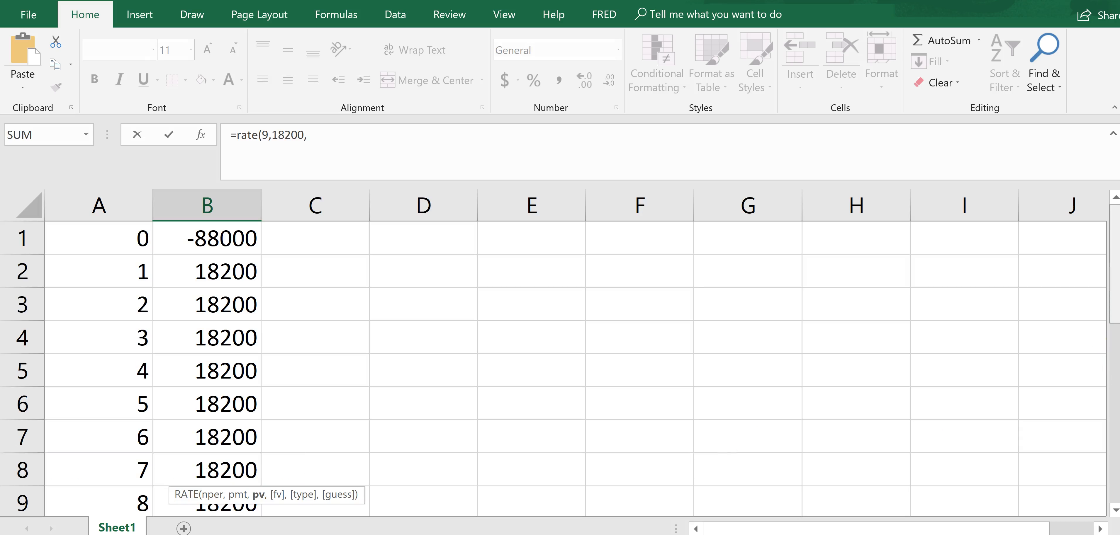
{"action": "left_click", "coordinate": [239, 243]}
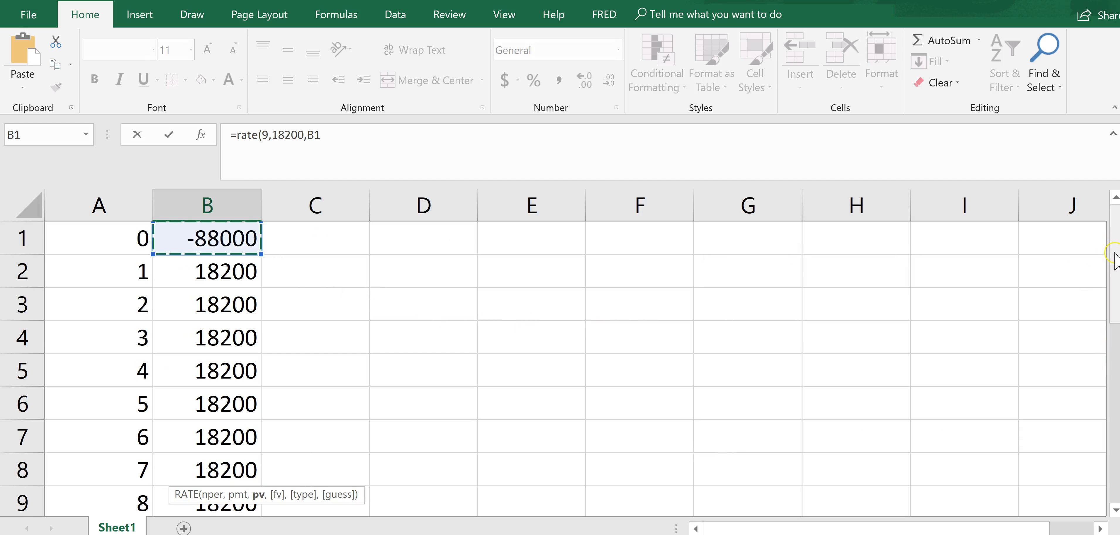
{"action": "scroll", "coordinate": [1108, 269], "scroll_direction": "down", "scroll_amount": 1}
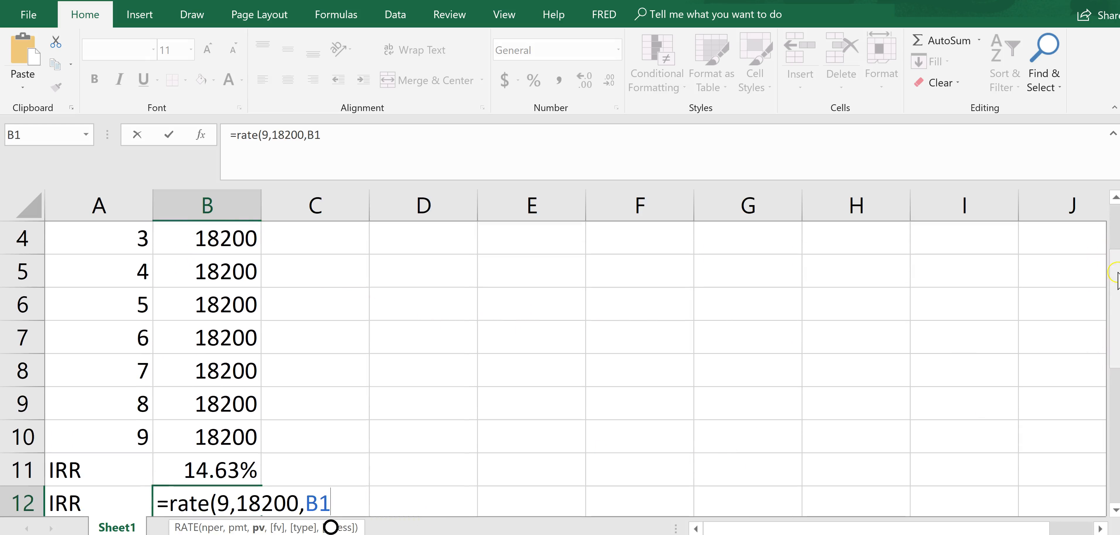
{"action": "scroll", "coordinate": [1111, 335], "scroll_direction": "down", "scroll_amount": 1}
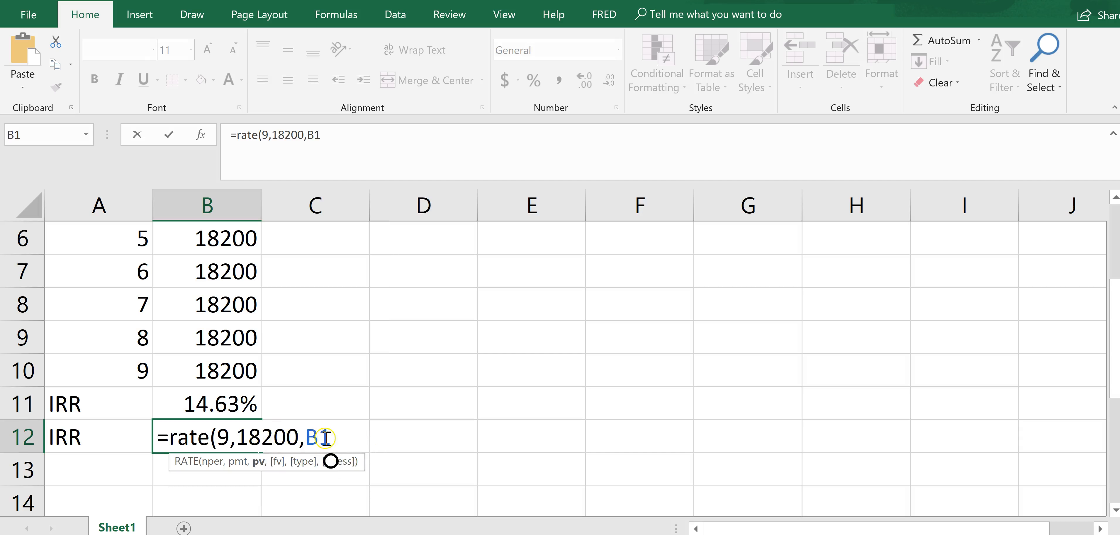
{"action": "type", "text": ")"}
{"action": "key", "text": "Return"}
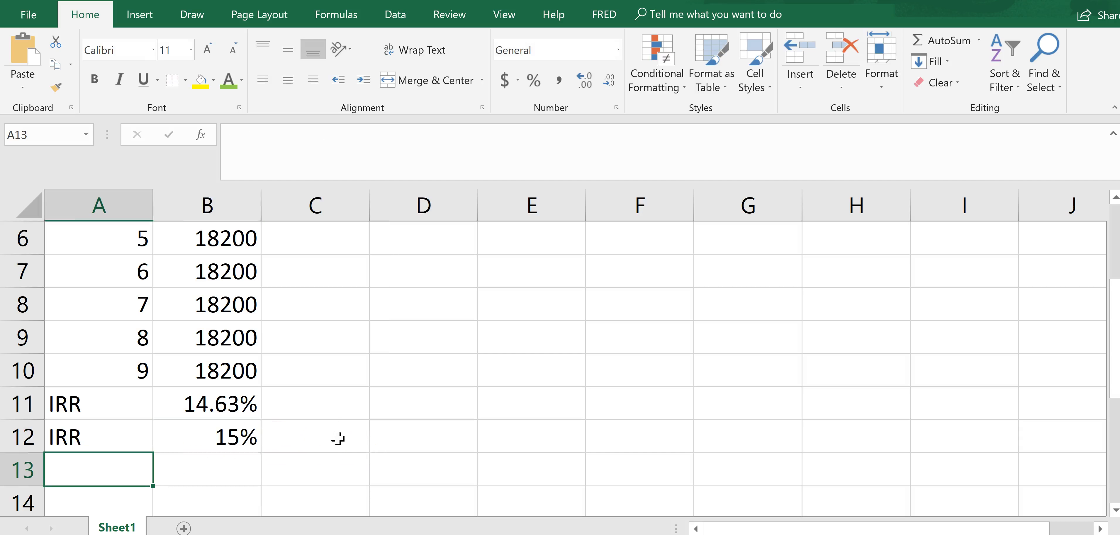
- Set the percentage format of the RATE result in cell B12 to 2 decimal places
{"action": "left_click", "coordinate": [216, 440]}
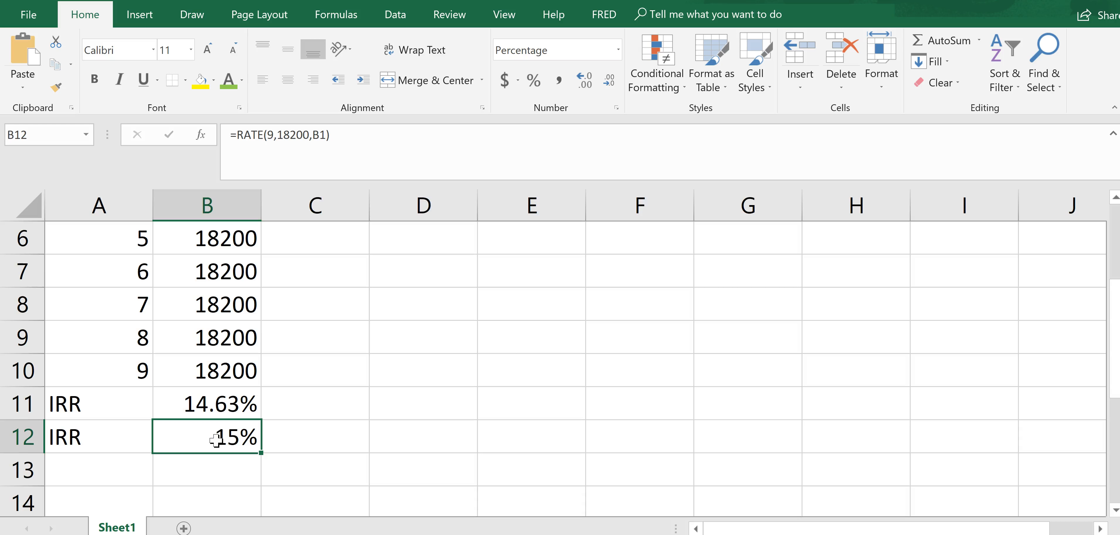
{"action": "right_click", "coordinate": [216, 441]}
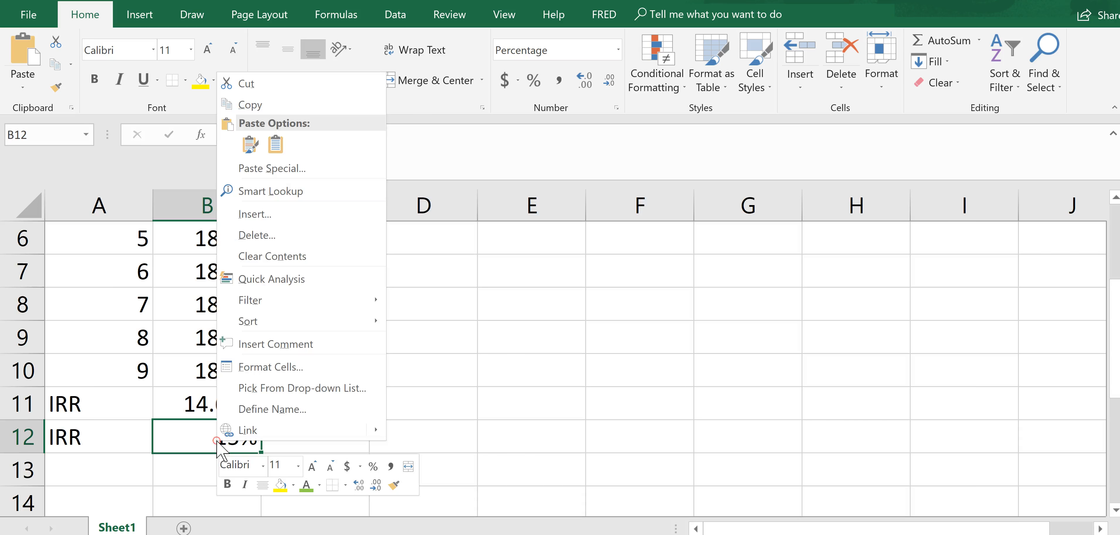
{"action": "left_click", "coordinate": [307, 366]}
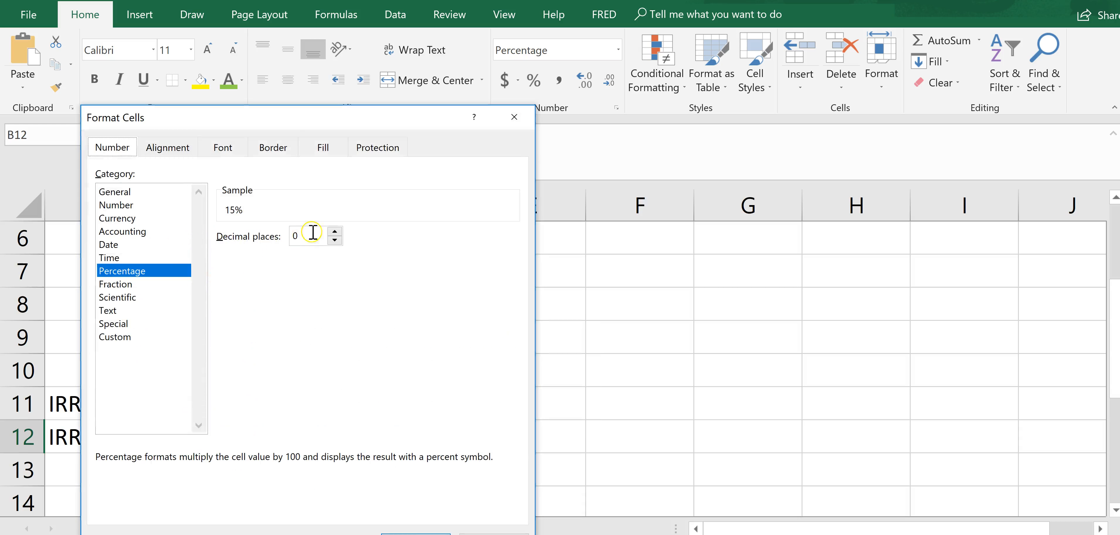
{"action": "left_click", "coordinate": [335, 231]}
{"action": "left_click", "coordinate": [334, 231]}
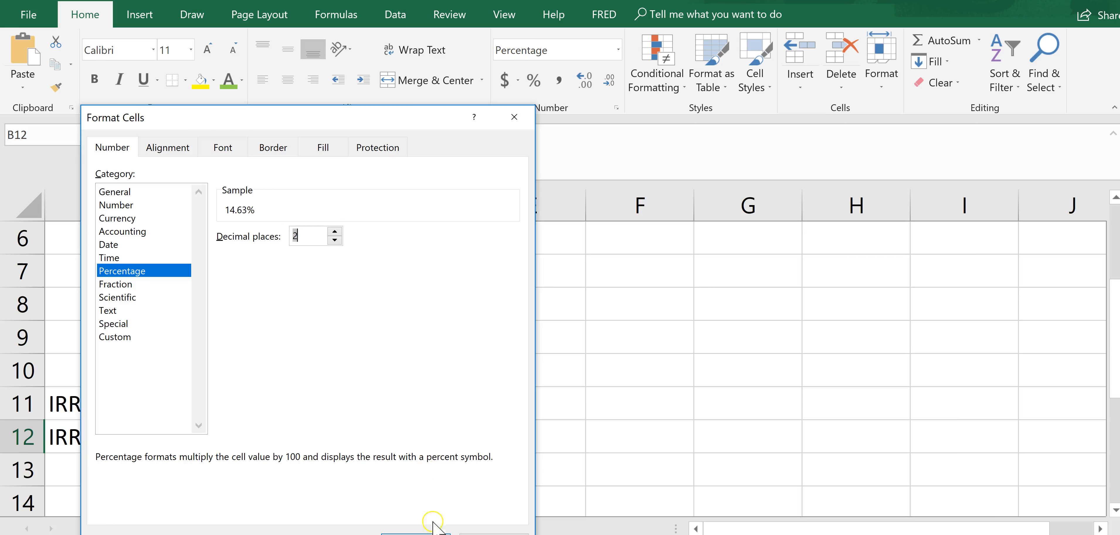
{"action": "left_click", "coordinate": [433, 531]}
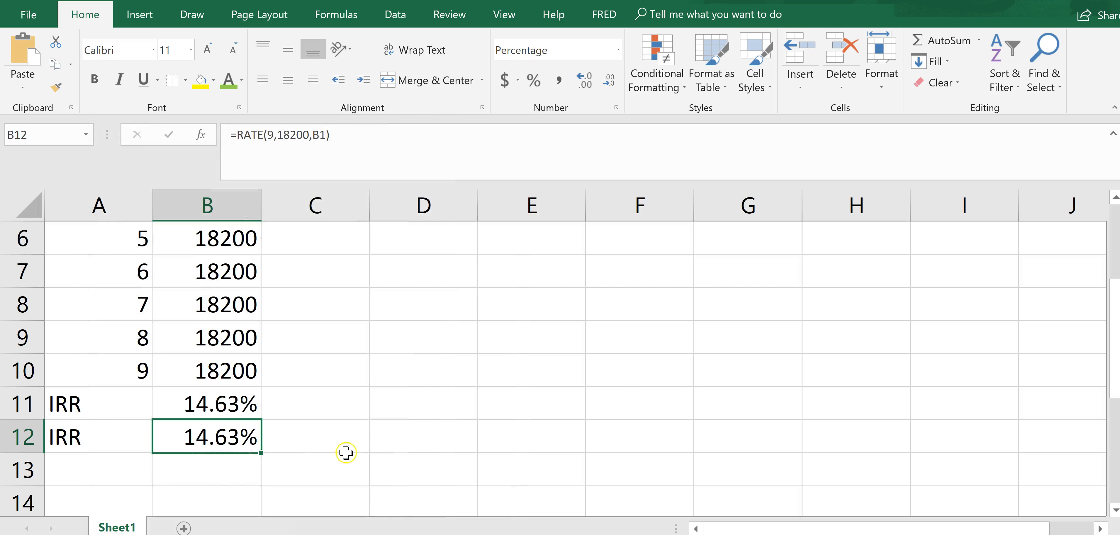
- Compare the RATE formula in B12 with the IRR formula in B11 and the cash flows above
{"action": "left_click", "coordinate": [89, 439]}
{"action": "left_click", "coordinate": [294, 144]}
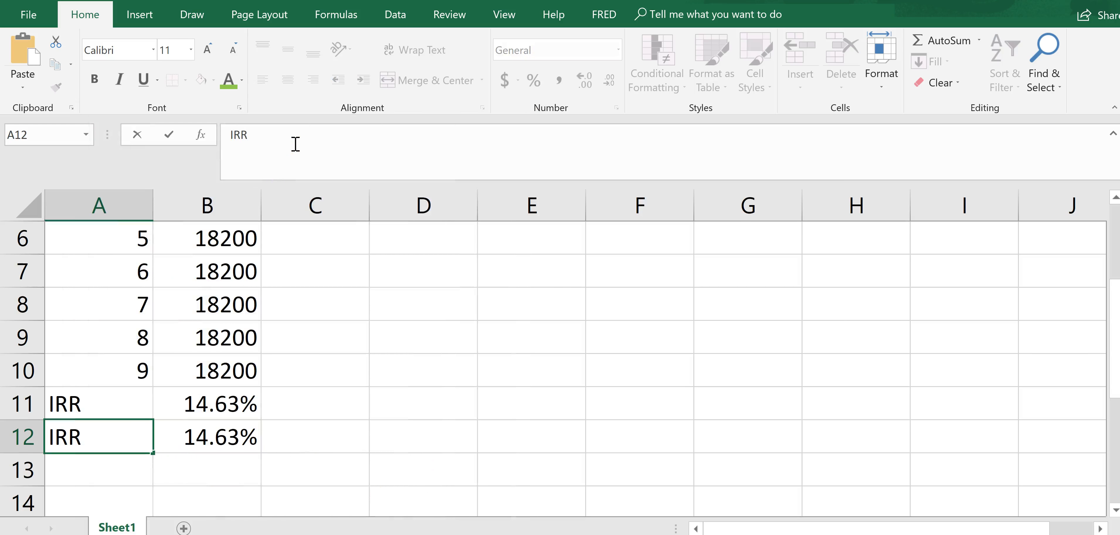
{"action": "left_click", "coordinate": [228, 441]}
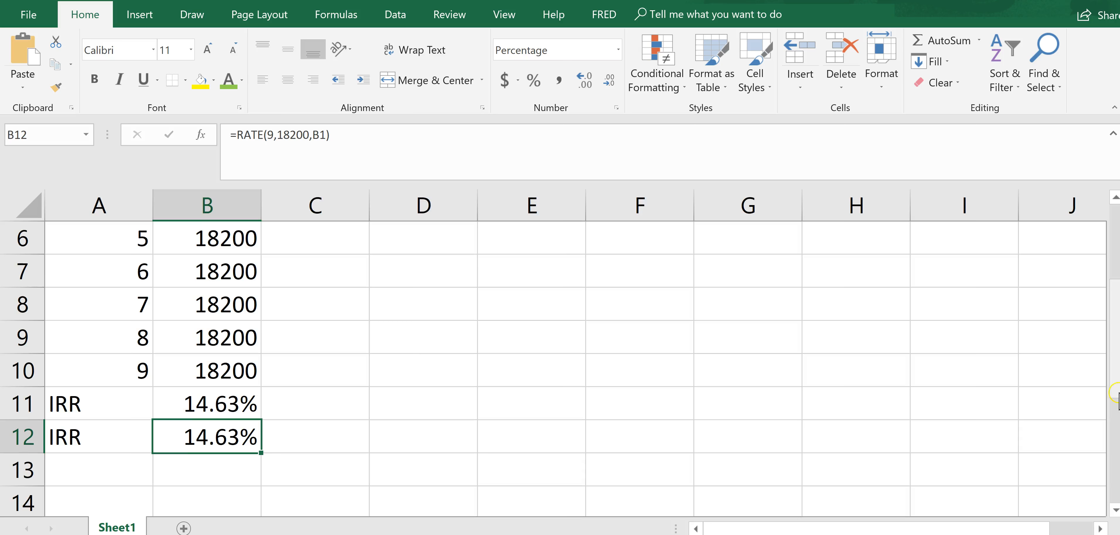
{"action": "left_click_drag", "start_coordinate": [1117, 400], "coordinate": [1115, 380]}
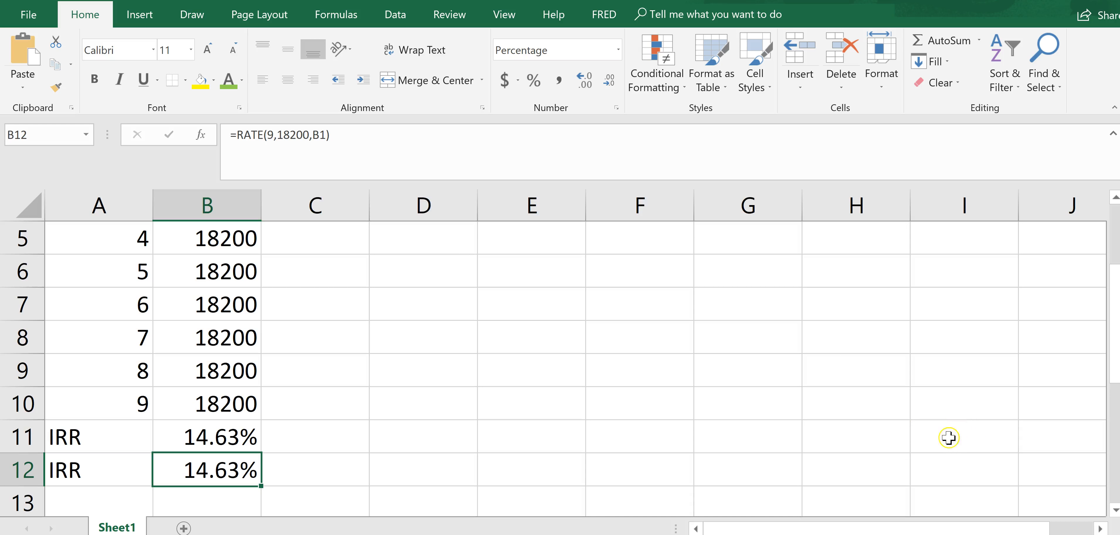
{"action": "left_click_drag", "start_coordinate": [1115, 365], "coordinate": [1118, 334]}
{"action": "left_click", "coordinate": [213, 502]}
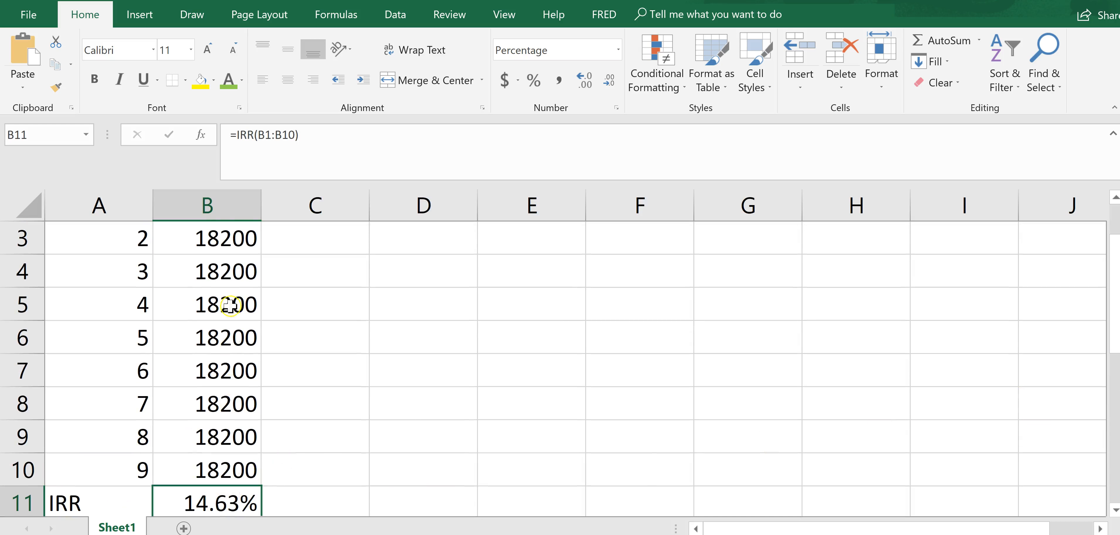